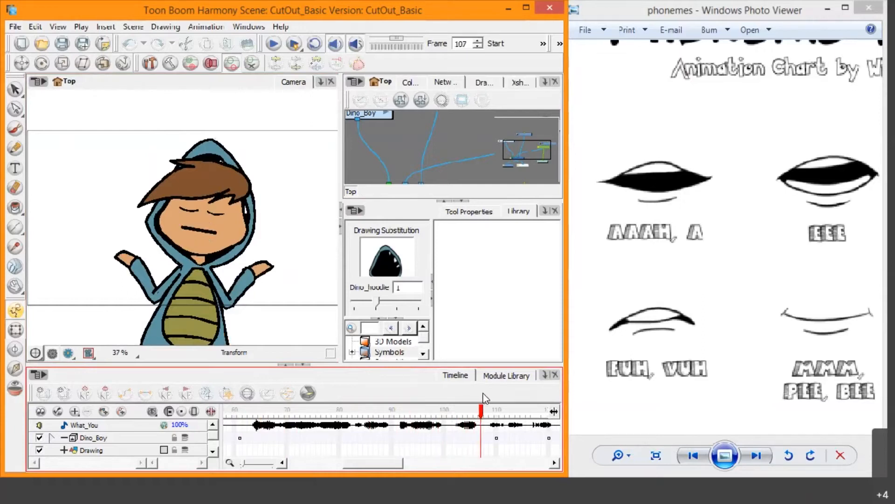
Scrub and play the What_You sound track past the first spoken section, moving to frame 127
drag(370, 463, 398, 460)
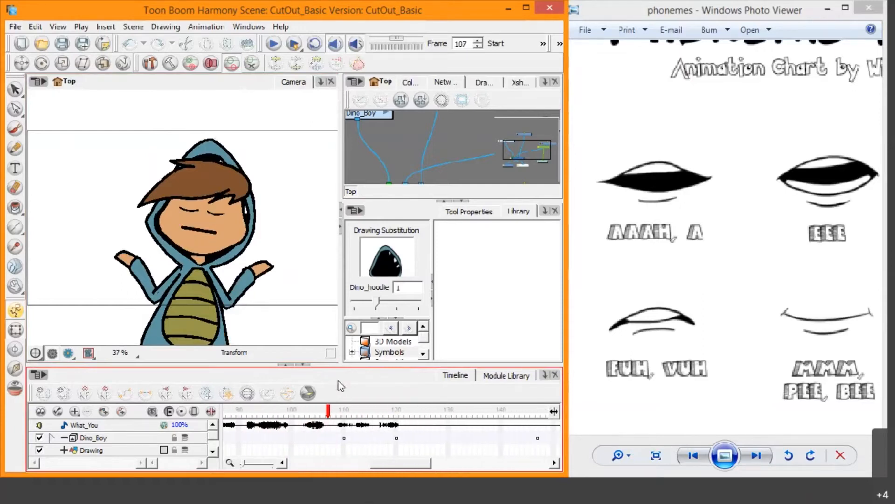
drag(333, 411, 445, 413)
drag(398, 466, 410, 466)
drag(382, 414, 304, 429)
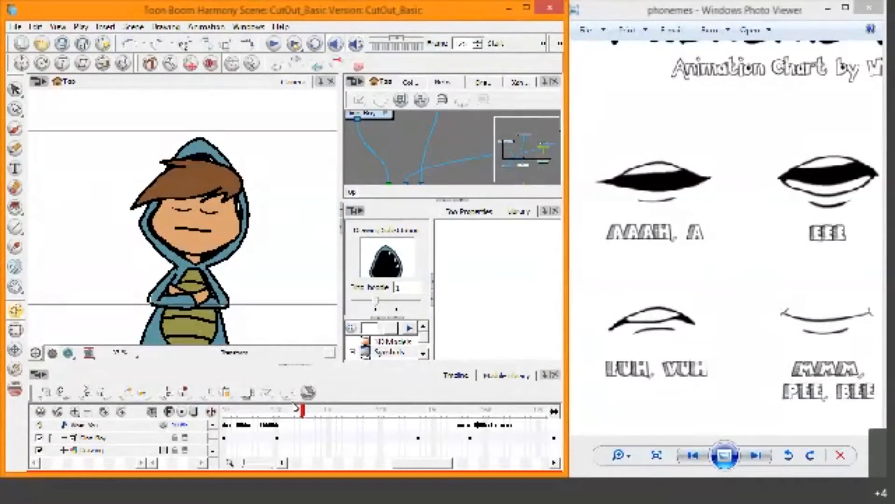
key(Return)
drag(297, 411, 313, 410)
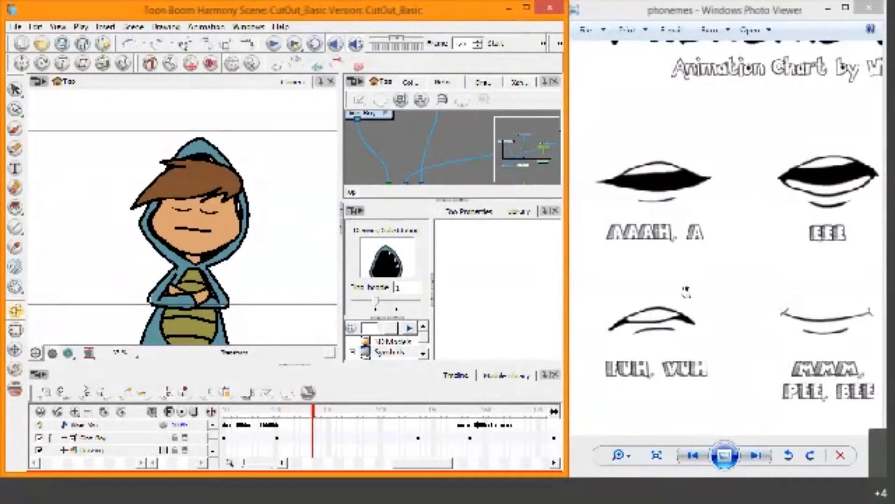
Switch to Windows Photo Viewer and examine the mouth shapes across the phonemes chart
click(733, 267)
drag(810, 281, 679, 259)
drag(760, 254, 643, 244)
drag(725, 247, 817, 246)
drag(720, 266, 845, 255)
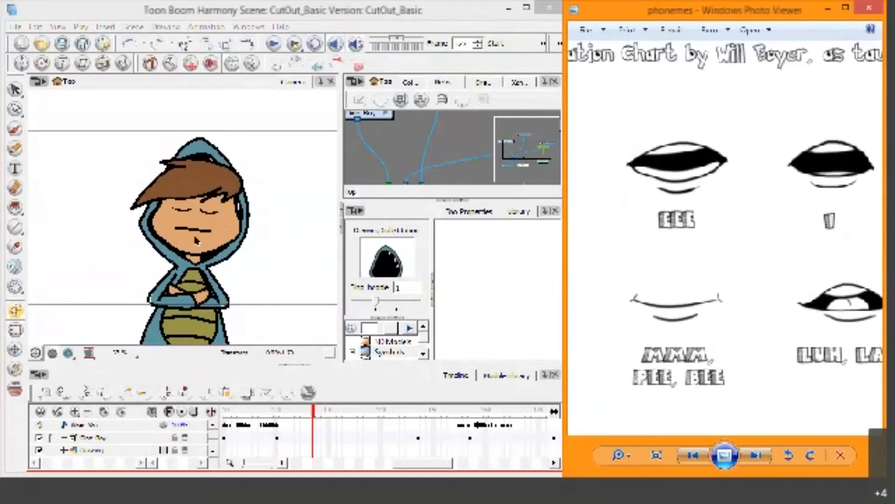
Back in Toon Boom Harmony, select the character's mouth and try the MMM_Happy drawing at frame 127, ending on MMM_Neutral
click(256, 240)
scroll(256, 239, up, 2)
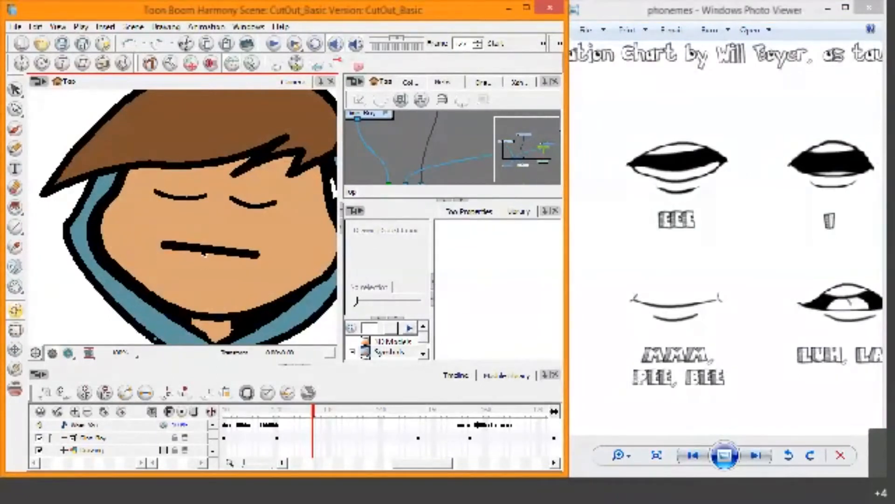
click(204, 254)
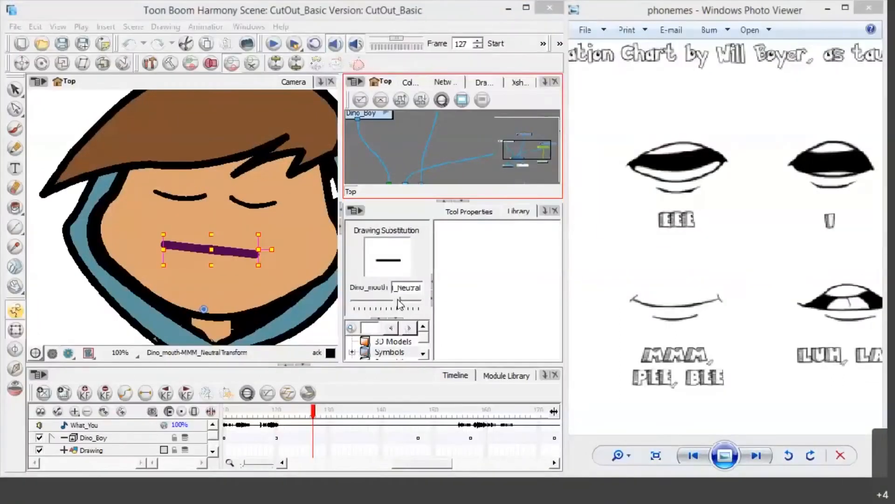
drag(398, 300, 392, 300)
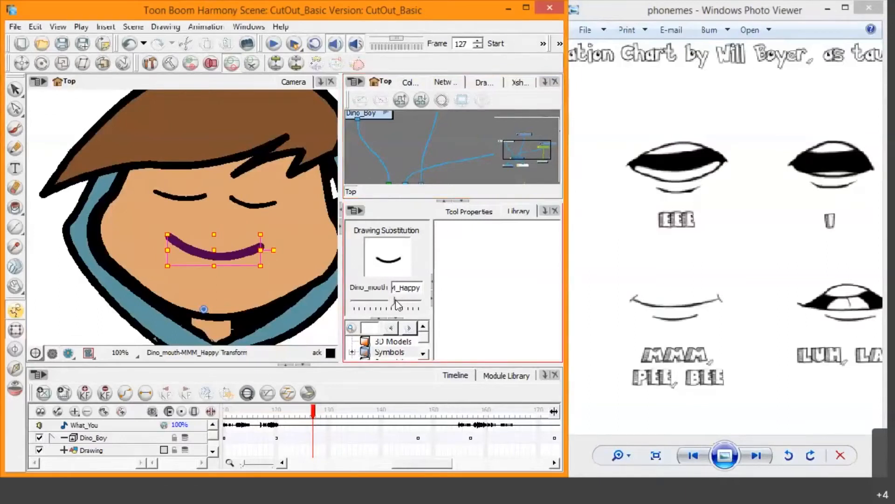
drag(395, 300, 398, 299)
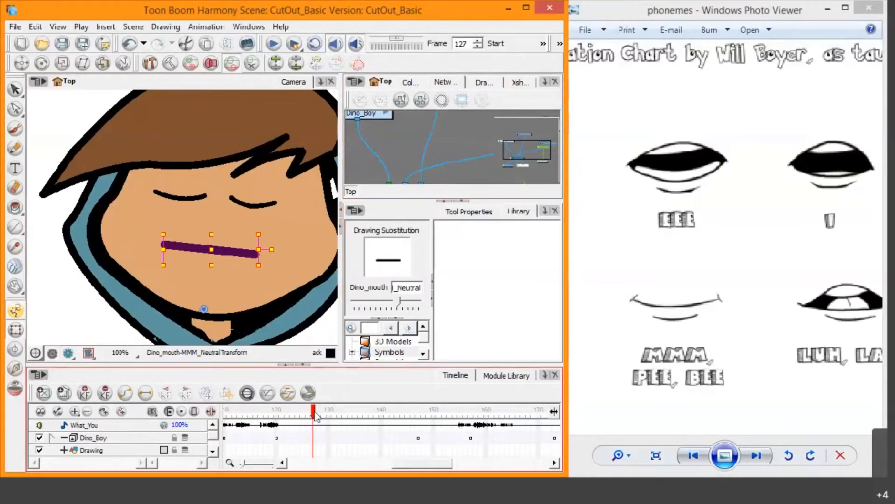
Browse the mouth's drawing substitutions at frame 124 and assign the SSS drawing
mouse_move(315, 413)
mouse_down()
mouse_move(284, 413)
mouse_move(306, 413)
mouse_move(298, 413)
mouse_up()
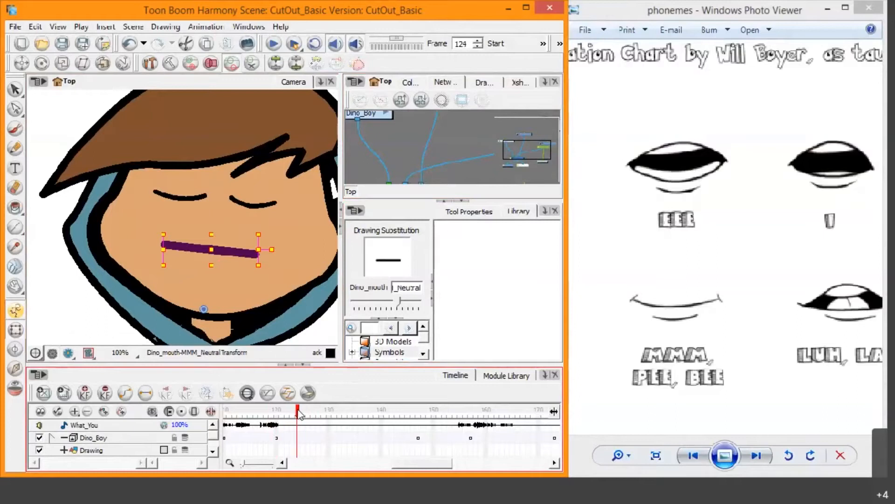
click(389, 303)
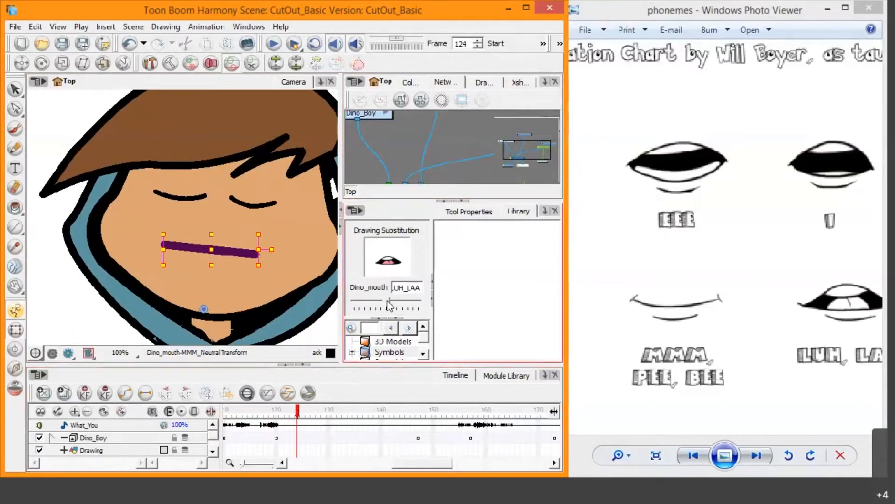
mouse_move(385, 300)
mouse_down()
mouse_move(348, 291)
mouse_move(392, 306)
mouse_move(427, 304)
mouse_up()
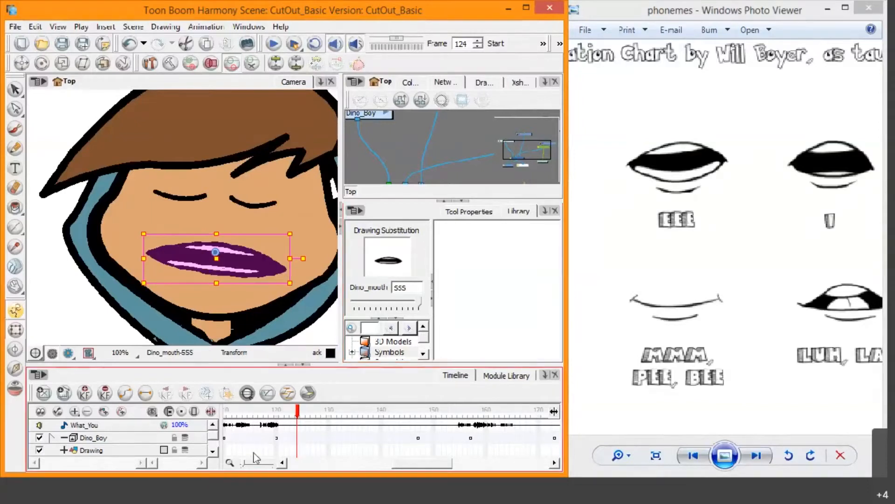
Set the mouth's drawing substitution to MMM_Neutral at frame 136
mouse_move(299, 415)
mouse_down()
mouse_move(292, 415)
mouse_move(361, 418)
mouse_up()
click(425, 316)
drag(422, 303, 400, 302)
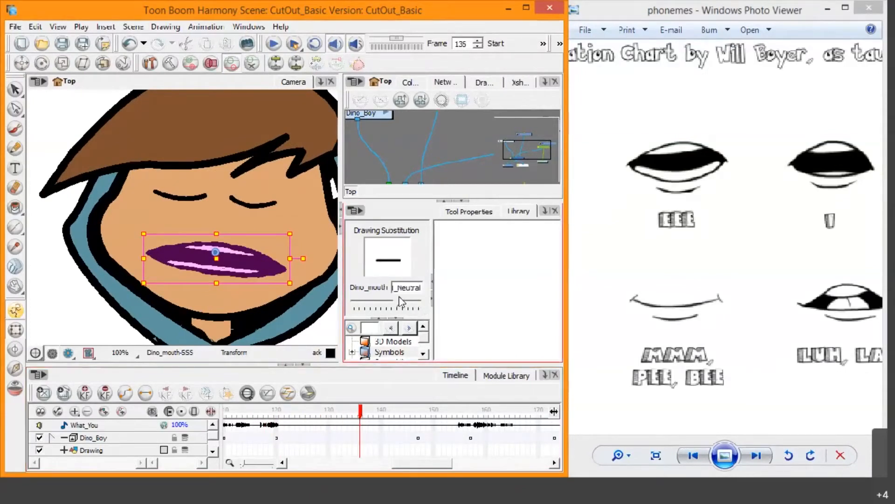
Move to frame 123 and cycle back and forth through the mouth drawings, ending on SSS
drag(362, 413, 435, 430)
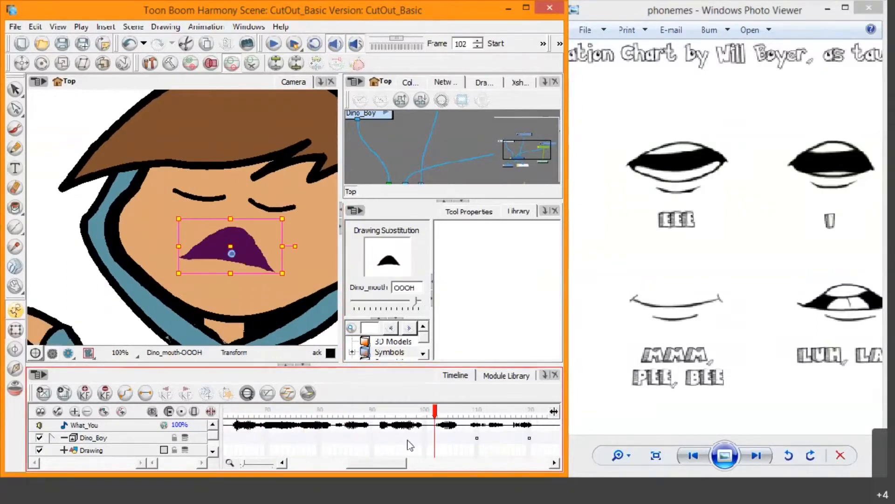
drag(394, 465, 425, 470)
mouse_move(266, 414)
mouse_down()
mouse_move(454, 411)
mouse_move(341, 396)
mouse_move(375, 398)
mouse_up()
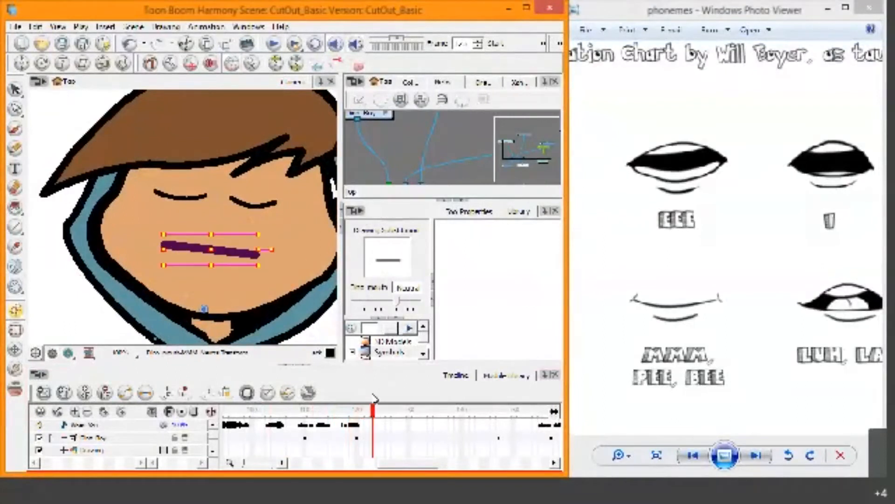
key(bracketleft)
key(bracketleft)
key(bracketleft)
key(bracketleft)
key(bracketleft)
key(bracketright)
key(bracketright)
key(bracketright)
key(bracketright)
key(bracketright)
key(bracketright)
key(bracketright)
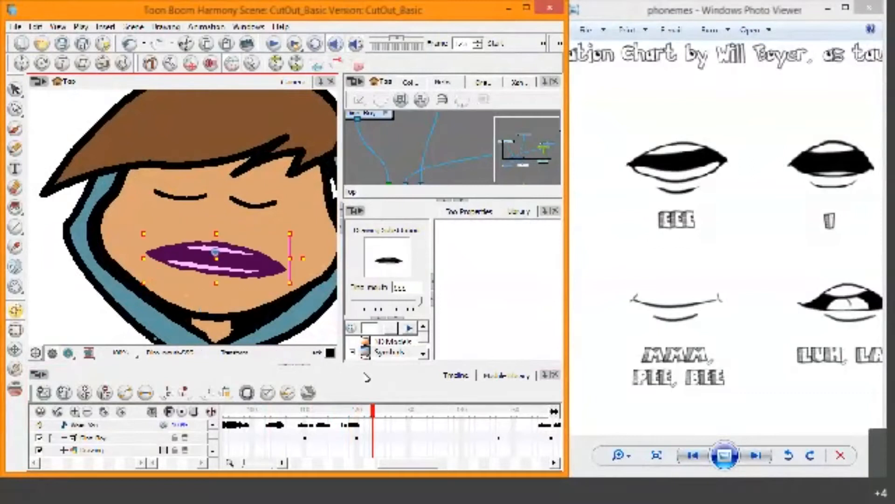
Look through the rest of the sound track for the next spoken section and move to frame 152, just before it
mouse_move(370, 415)
mouse_down()
mouse_move(378, 414)
mouse_move(340, 415)
mouse_move(457, 414)
mouse_move(373, 409)
mouse_move(482, 396)
mouse_move(427, 394)
mouse_move(550, 394)
mouse_move(477, 400)
mouse_up()
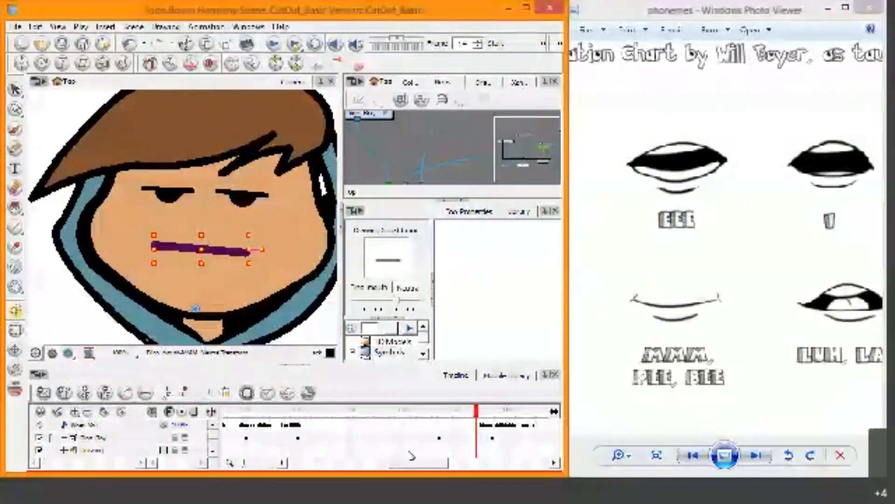
drag(409, 463, 431, 483)
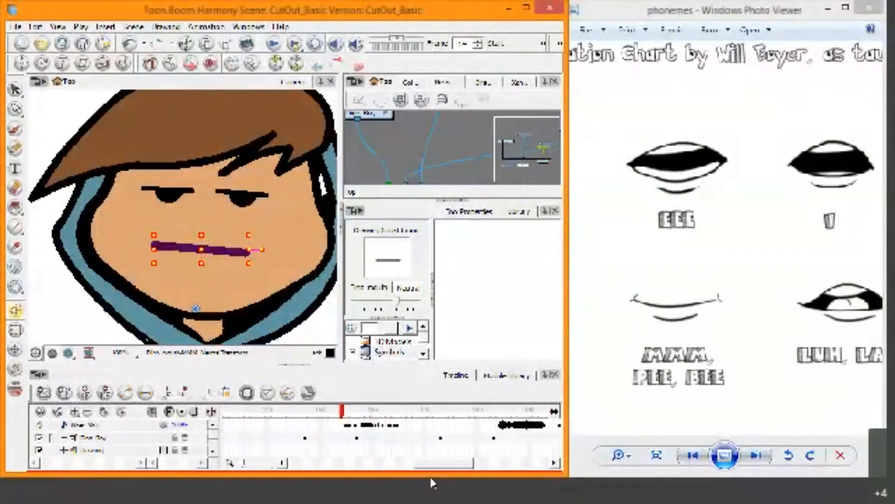
click(431, 483)
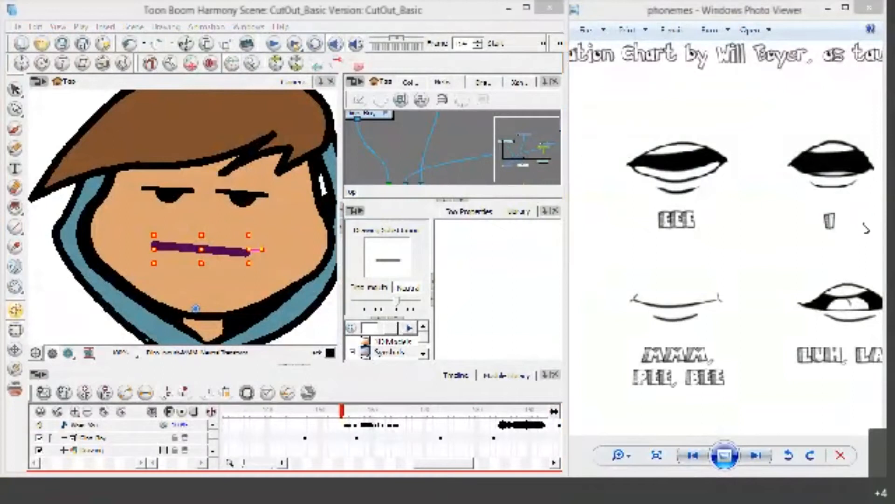
click(182, 440)
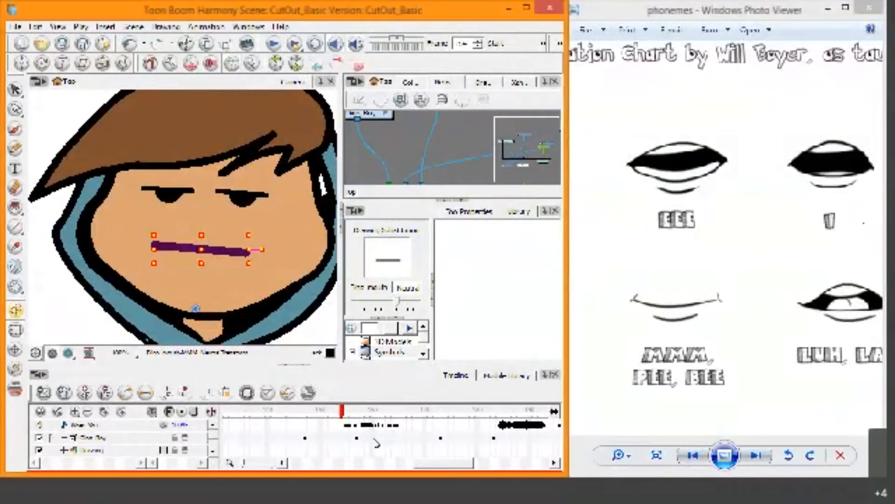
drag(424, 468, 522, 462)
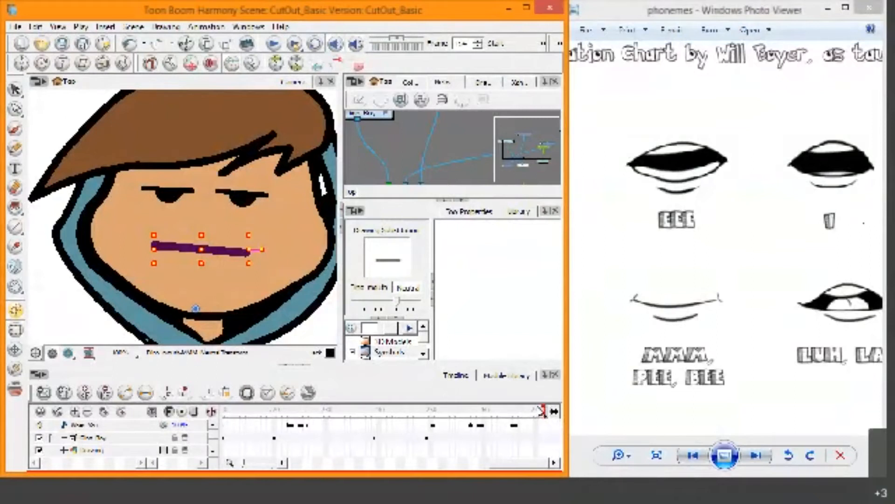
drag(519, 468, 435, 460)
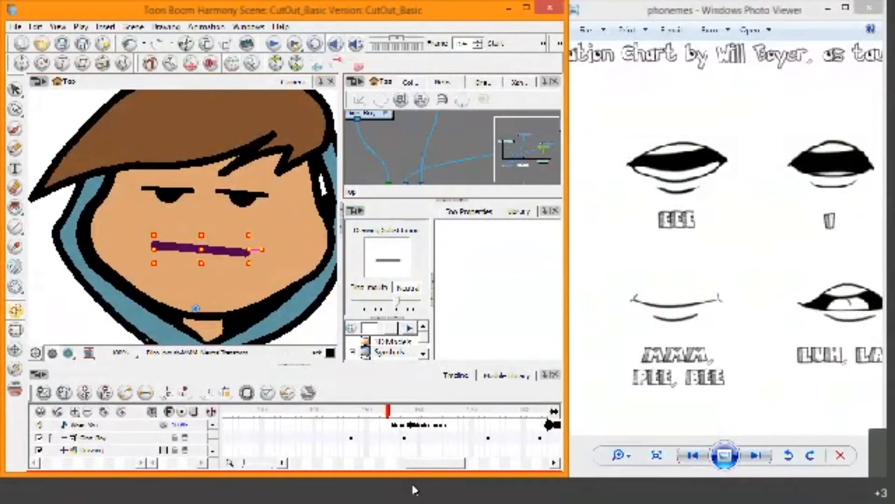
click(378, 411)
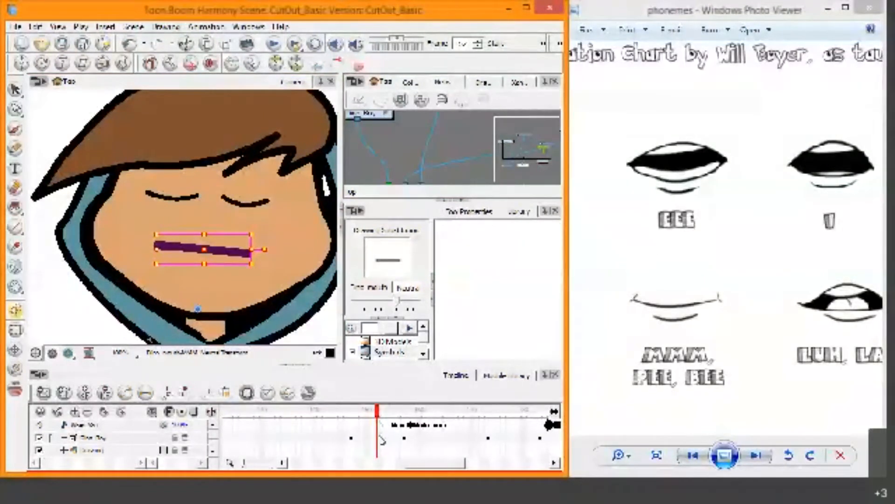
Maximize the Harmony window to reveal the playback range settings and deselect the mouth
click(380, 147)
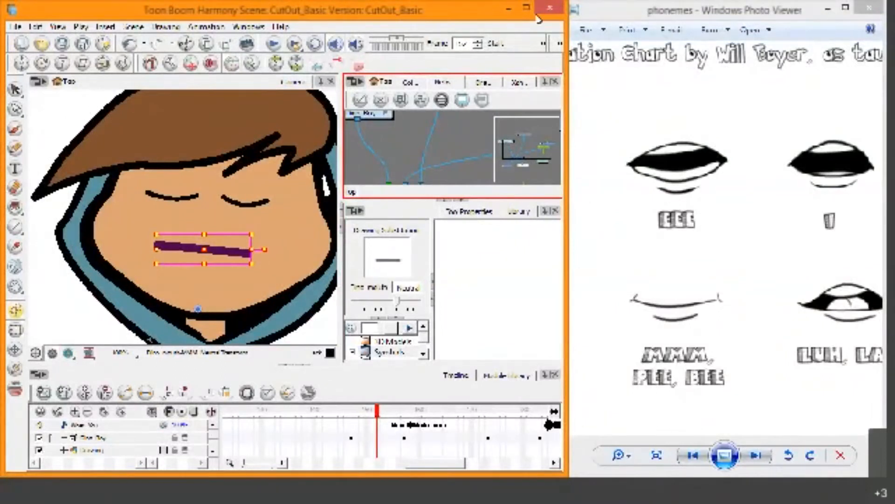
click(527, 8)
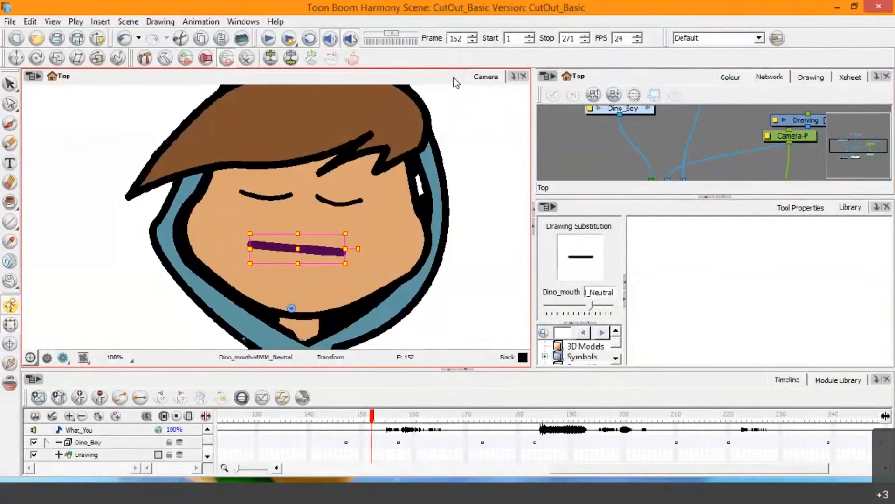
click(471, 127)
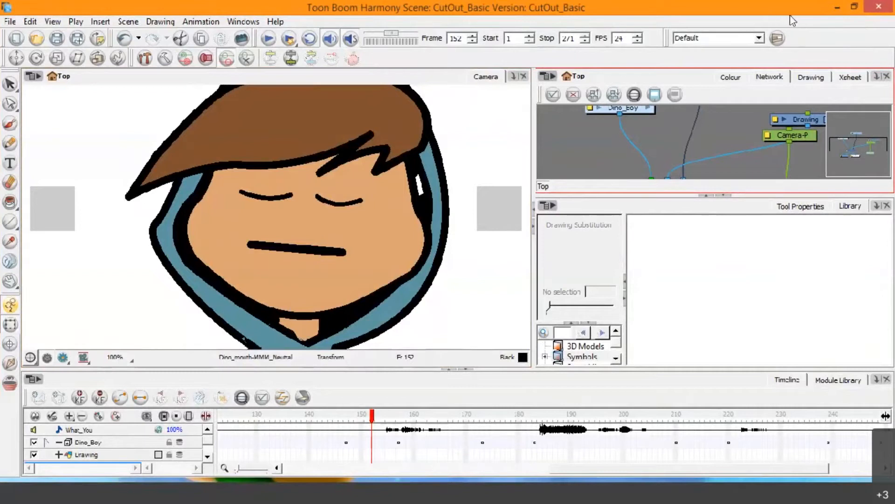
click(769, 228)
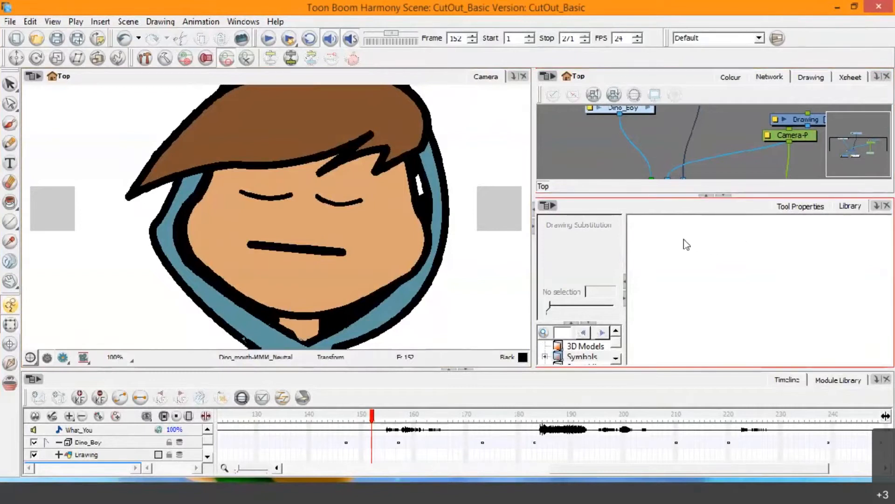
click(764, 154)
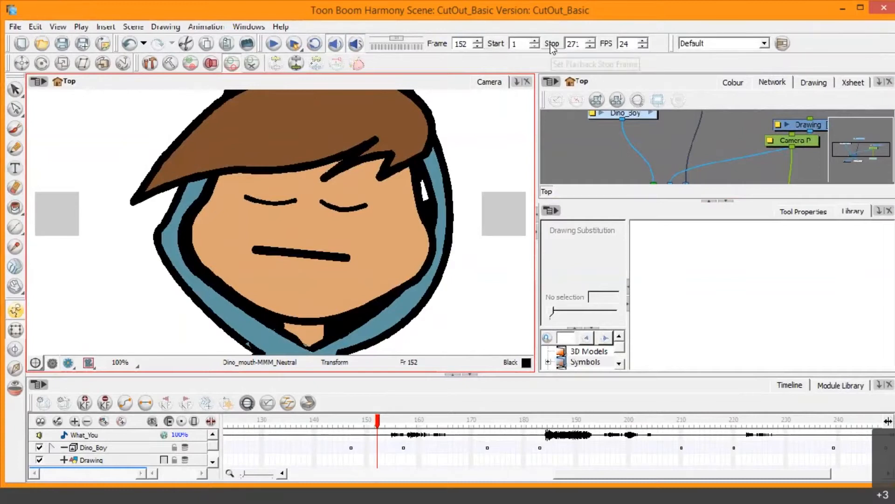
Set the playback range to start at frame 152 and stop at frame 169, around the short spoken section
click(497, 48)
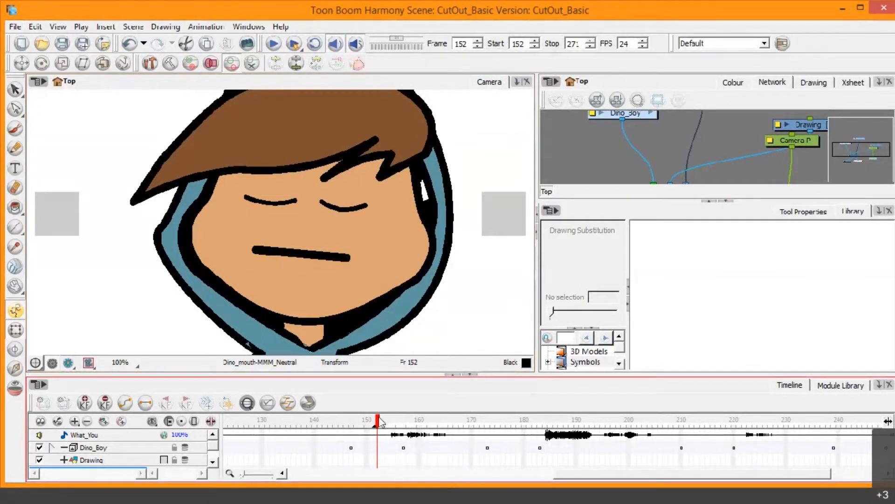
drag(380, 422, 388, 422)
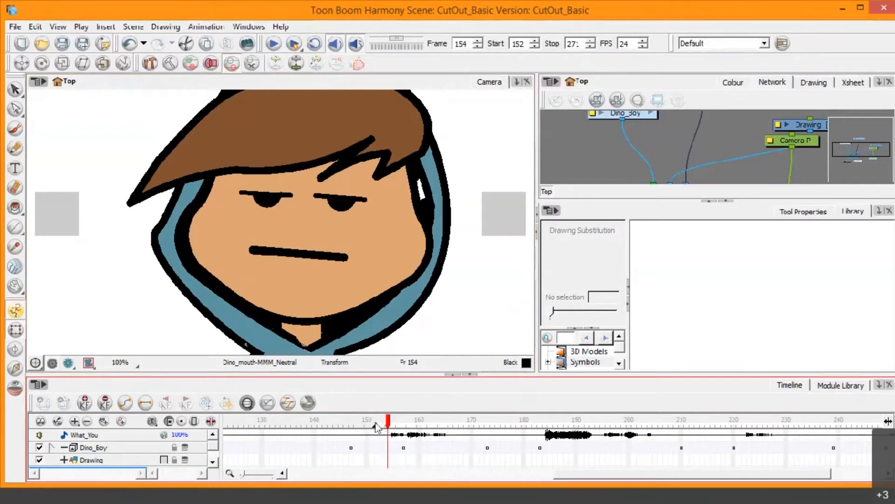
drag(388, 422, 466, 426)
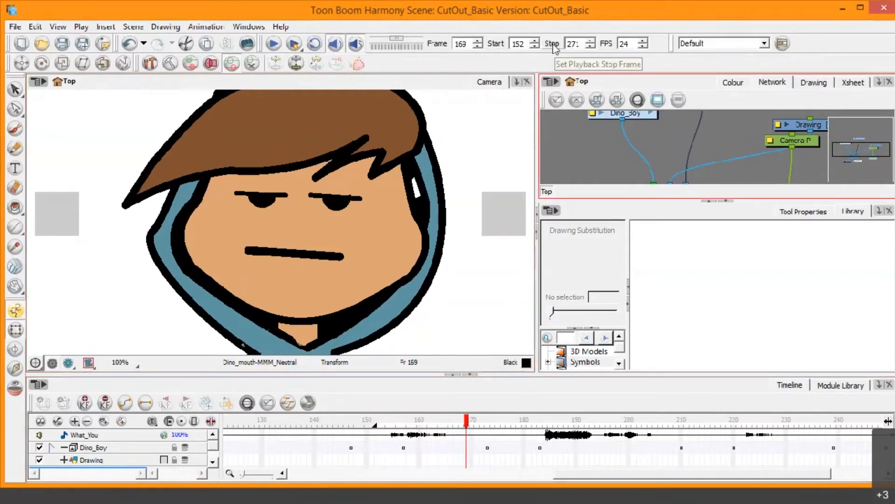
click(553, 44)
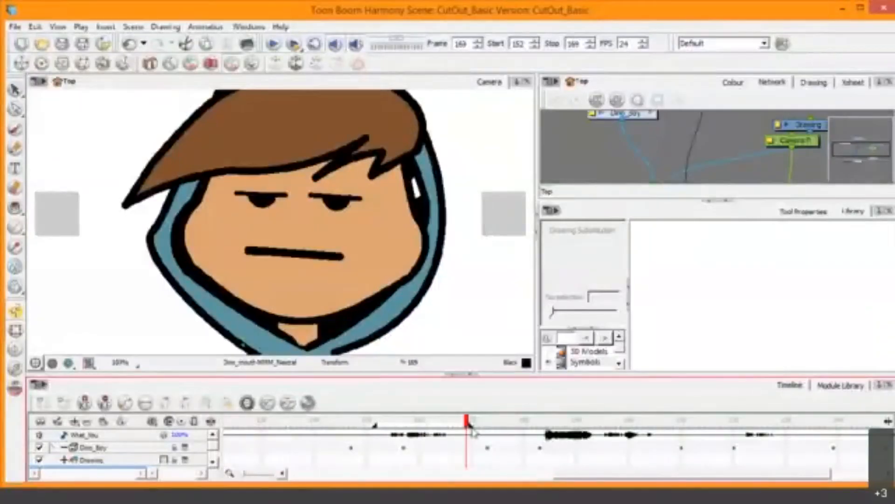
Enable looping and play the limited frame range to listen to its dialogue
click(316, 45)
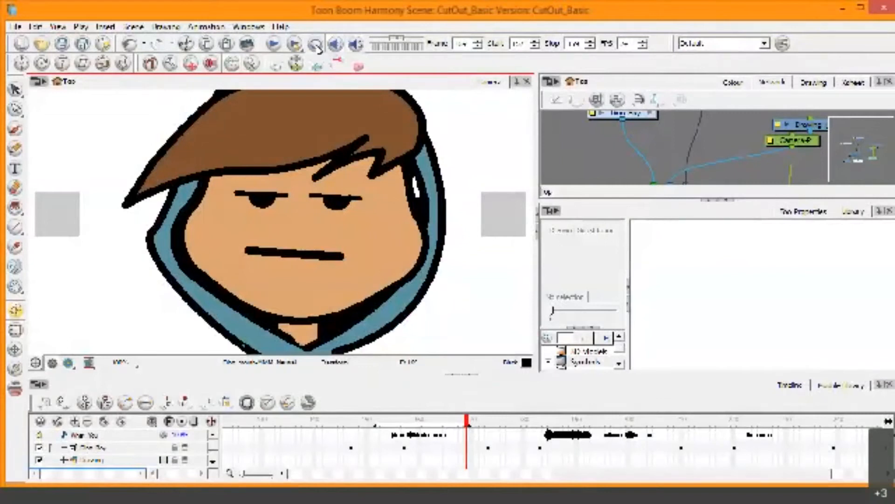
click(273, 45)
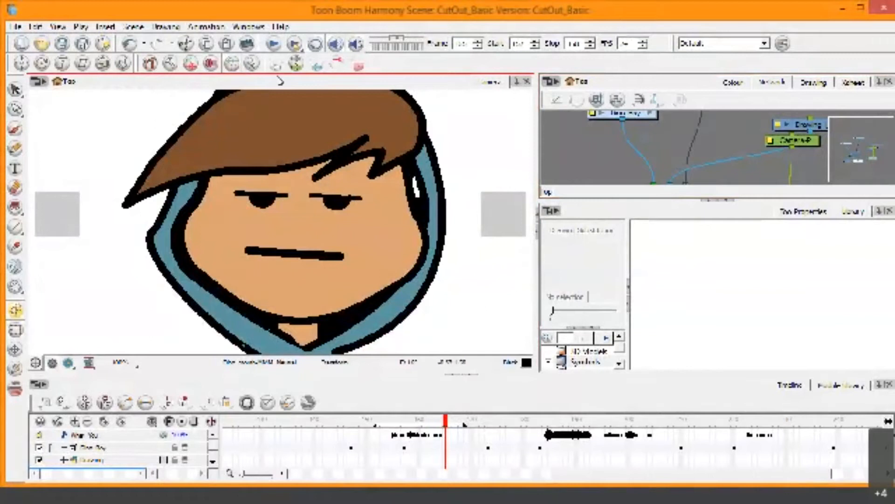
click(274, 44)
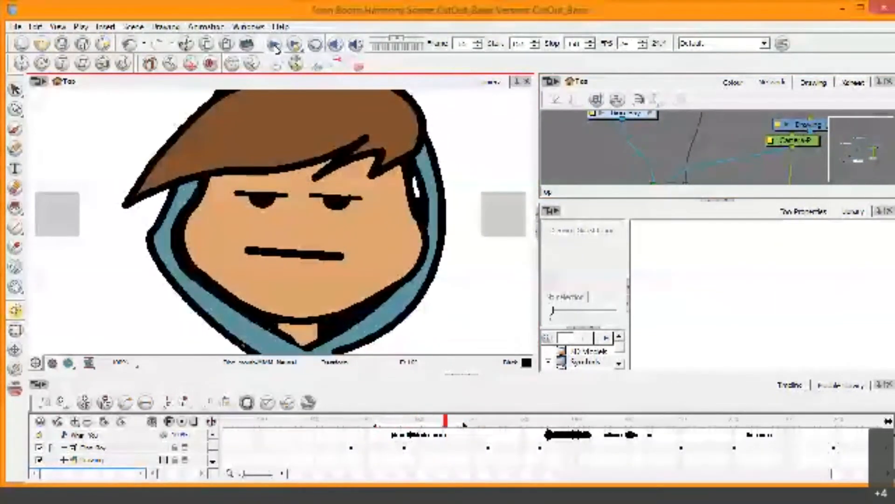
click(275, 45)
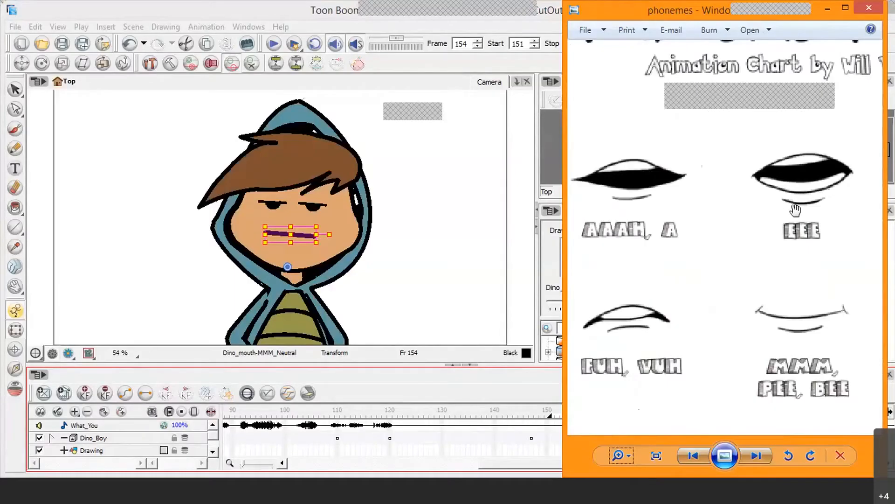
Examine the mouth shapes across the phoneme chart, from AAAH, A to the small consonants, to match the short spoken section
drag(780, 177, 729, 164)
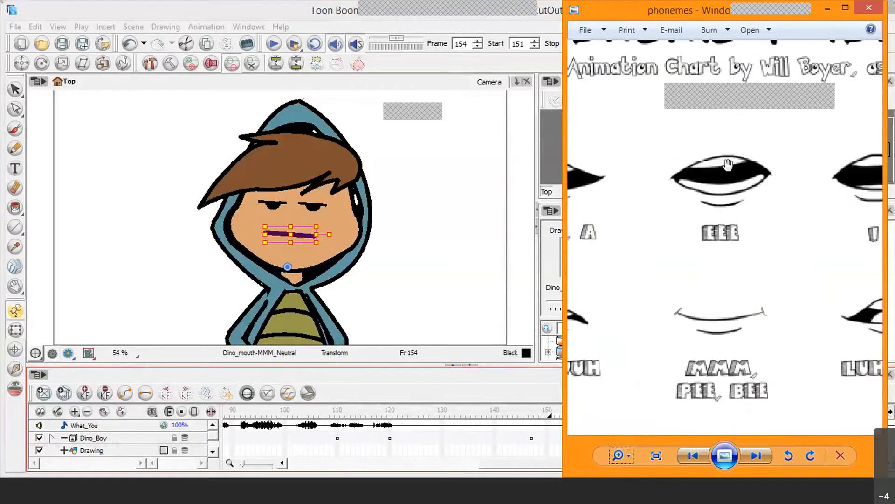
drag(711, 238, 611, 216)
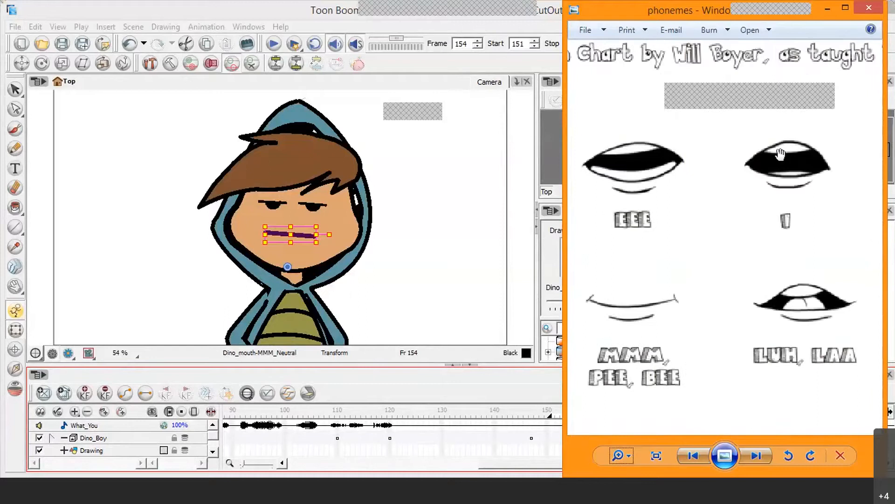
drag(832, 166, 654, 153)
drag(785, 182, 720, 191)
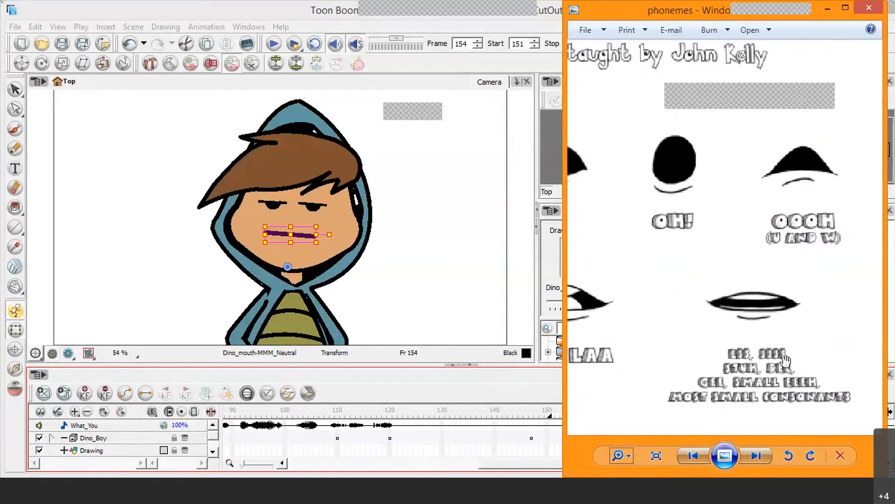
drag(764, 310, 880, 333)
drag(731, 278, 798, 255)
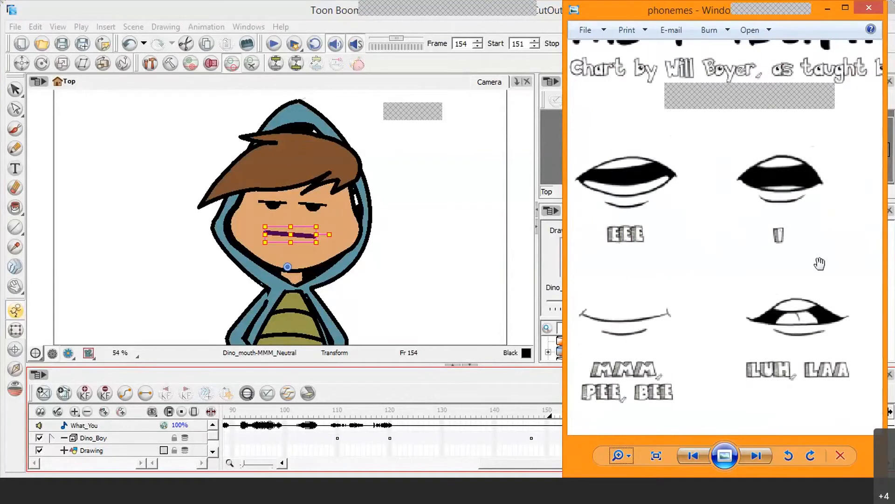
drag(877, 280, 623, 253)
drag(806, 269, 839, 256)
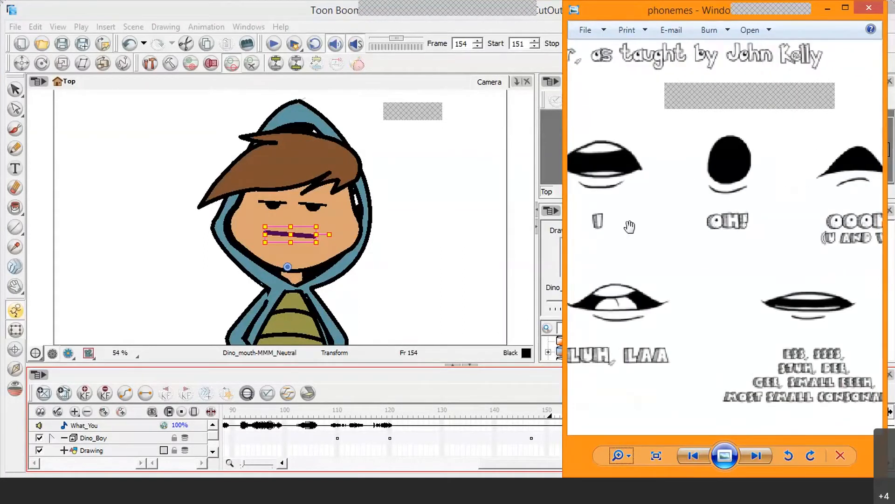
drag(629, 227, 789, 242)
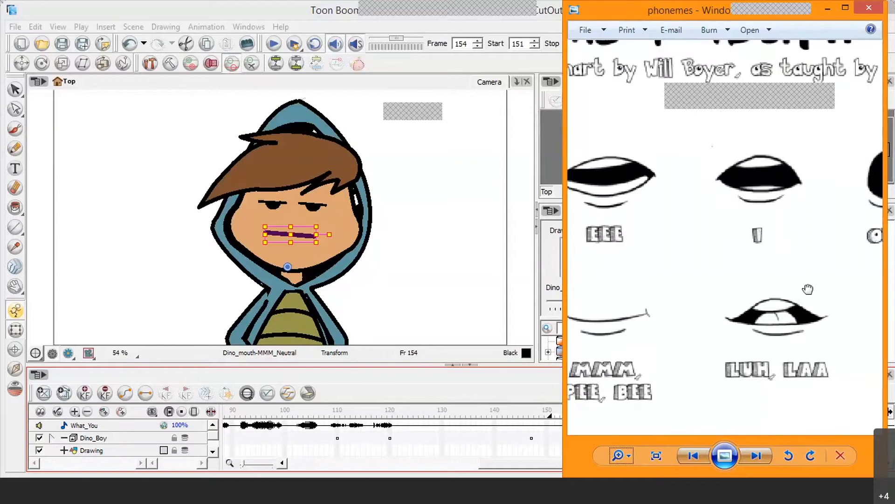
drag(808, 289, 596, 274)
drag(690, 265, 874, 264)
drag(661, 232, 839, 239)
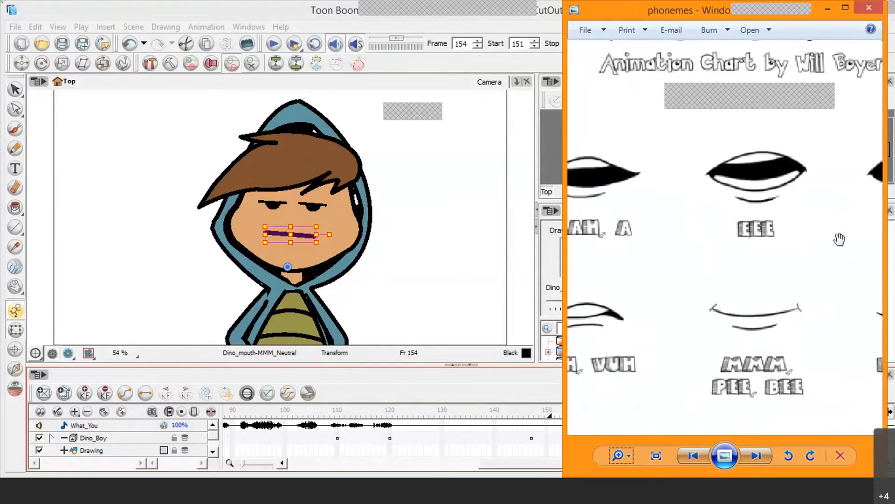
drag(751, 237, 823, 245)
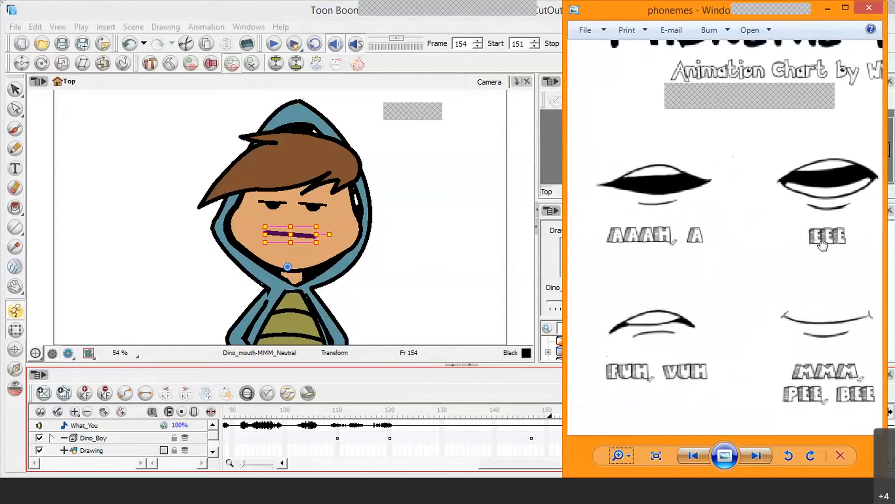
drag(823, 245, 625, 230)
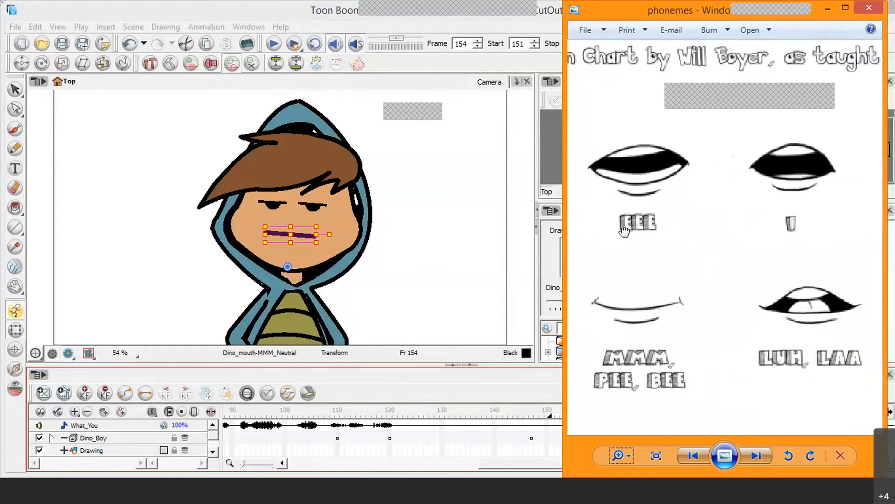
mouse_move(816, 219)
mouse_down()
mouse_move(635, 216)
mouse_move(801, 215)
mouse_up()
drag(688, 224, 887, 232)
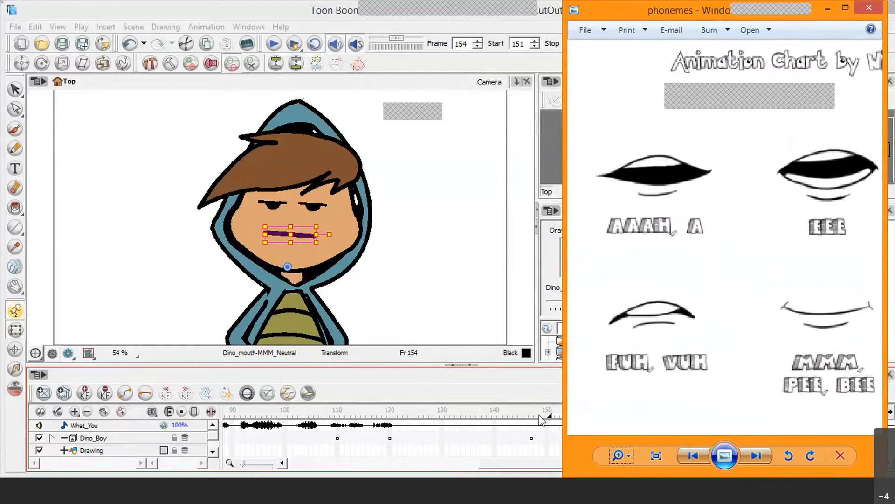
Return to Harmony and swap the character's mouth drawing at frame 154 to EEE
click(552, 424)
mouse_move(553, 412)
mouse_down()
mouse_move(593, 417)
mouse_move(560, 413)
mouse_move(568, 412)
mouse_up()
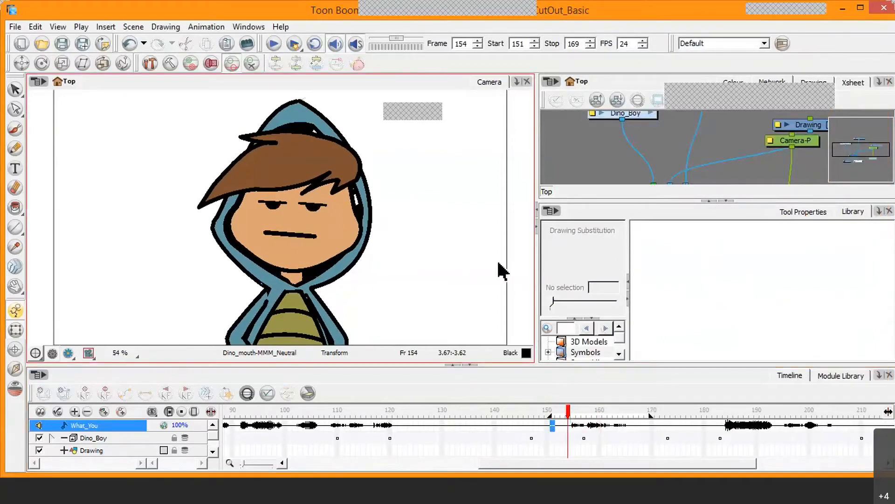
click(303, 234)
drag(594, 301, 579, 303)
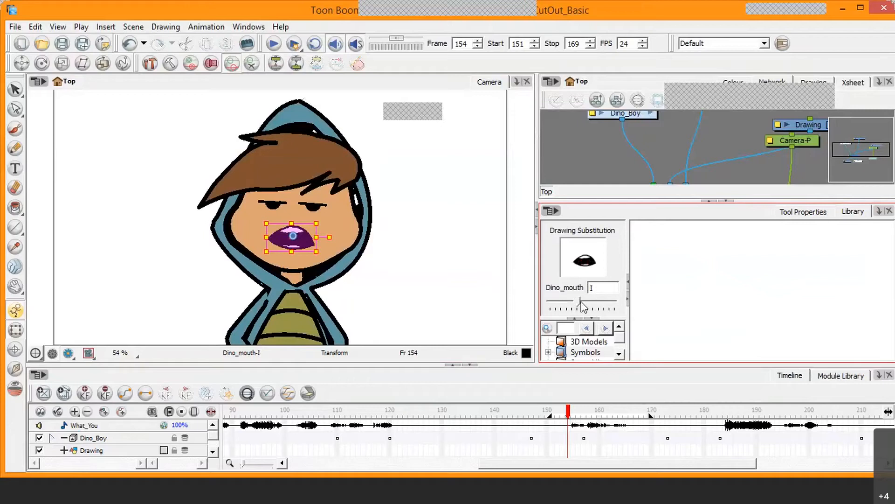
drag(579, 301, 568, 301)
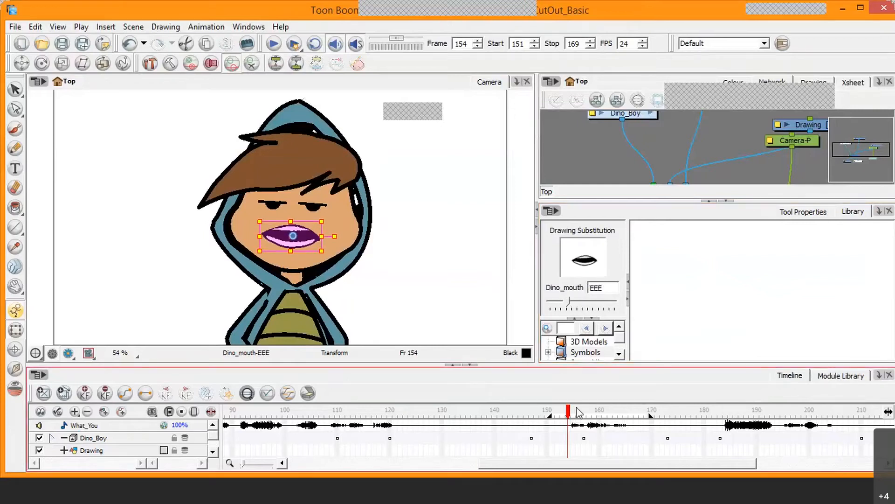
Scrub the sound from frame 154 to frame 157 and swap the mouth drawing there to SSS
click(559, 412)
drag(559, 413, 583, 414)
click(570, 301)
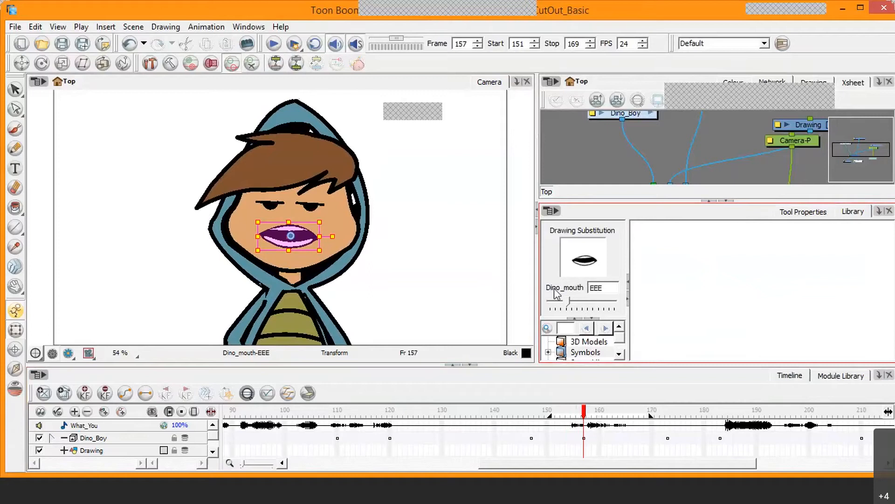
drag(568, 302, 622, 302)
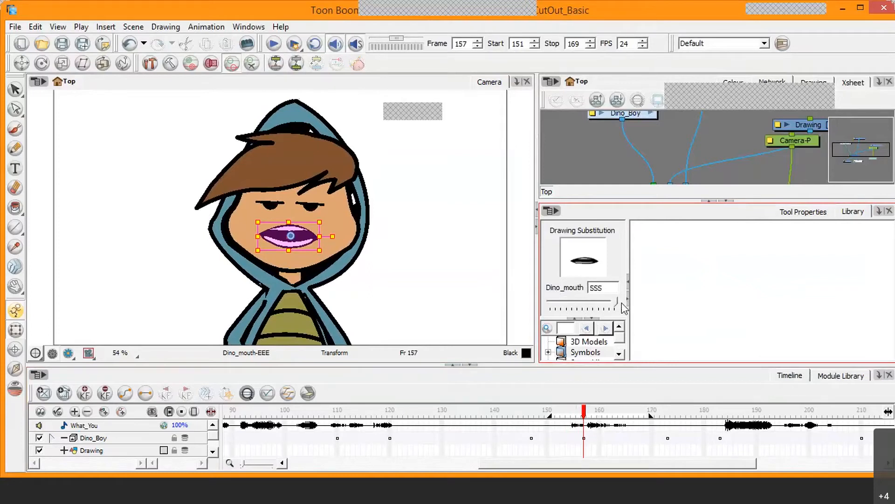
Scrub back through the start of the section and swap the mouth drawing at frame 156 to SSS
drag(584, 412, 548, 412)
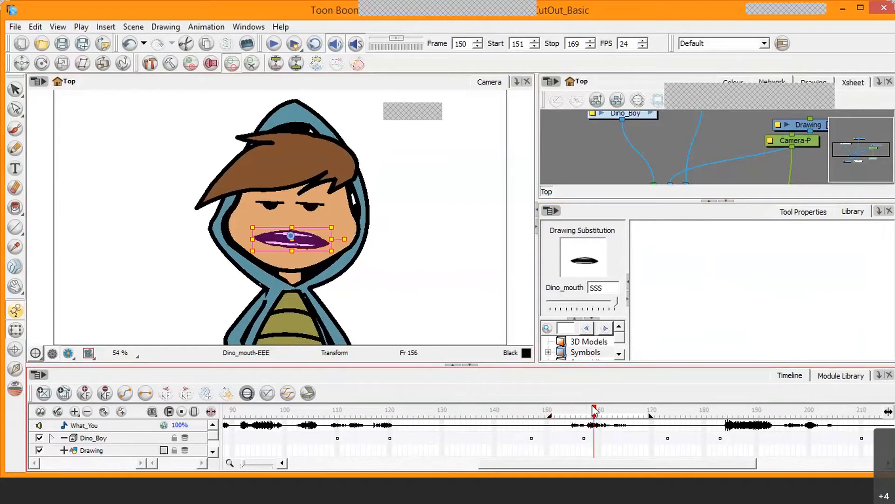
mouse_move(592, 411)
mouse_down()
mouse_move(565, 408)
mouse_move(579, 406)
mouse_up()
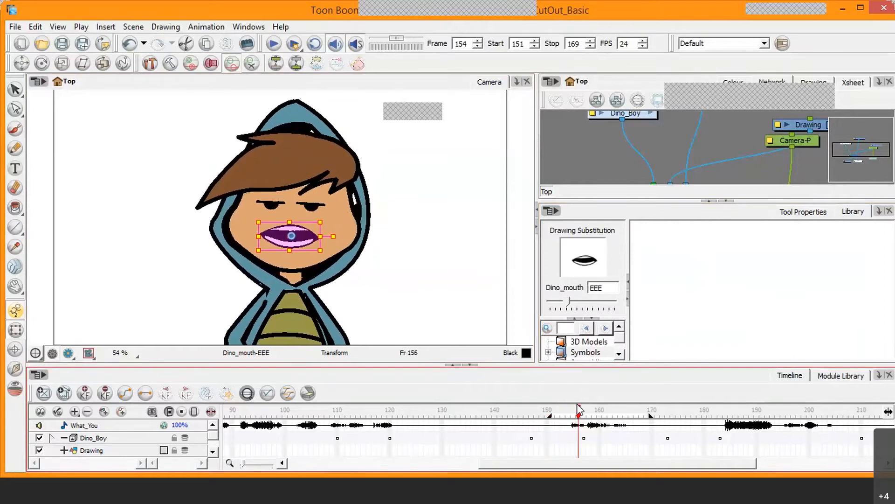
click(605, 301)
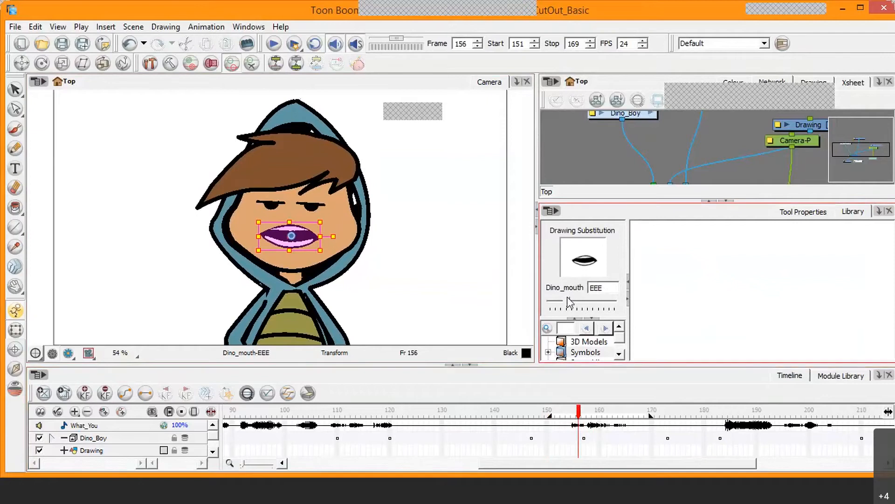
click(604, 301)
click(604, 301)
Advance to frame 159 and swap the mouth drawing to AAAH_A
drag(578, 411, 597, 415)
click(611, 292)
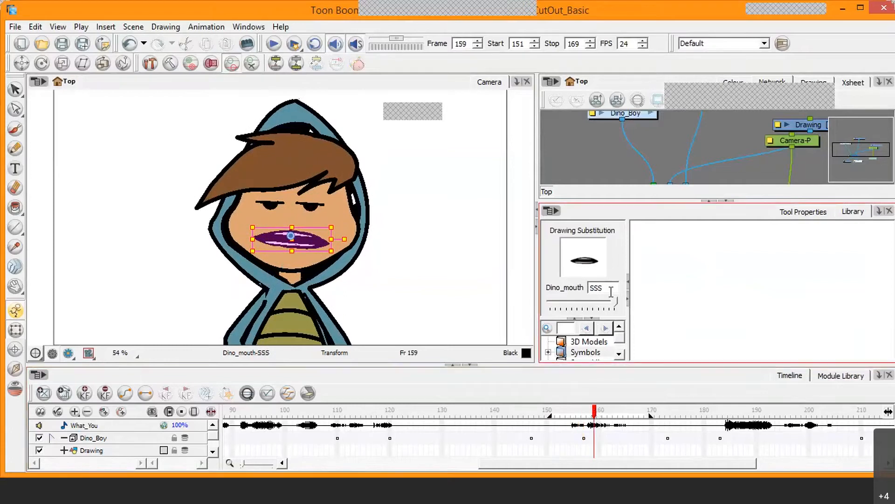
mouse_move(614, 305)
mouse_down()
mouse_move(558, 306)
mouse_move(562, 299)
mouse_up()
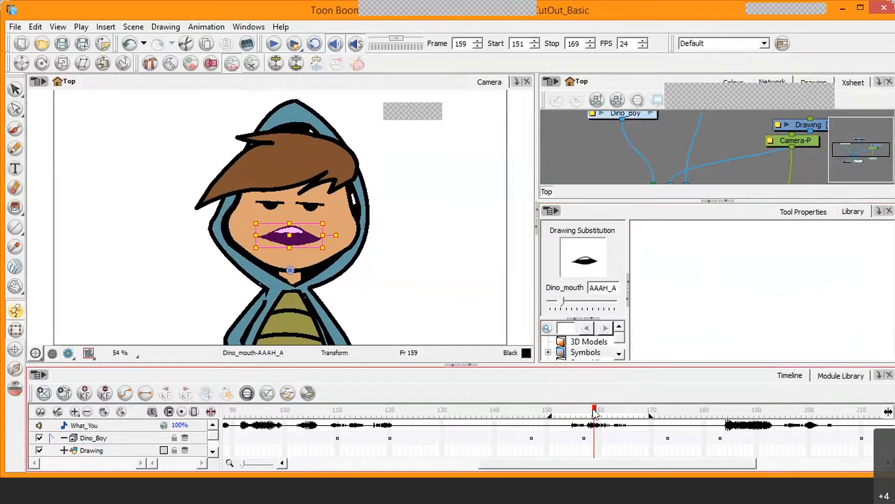
Swap the mouth drawing to SSS at frame 162 and to MMM_Neutral at frame 166, scrubbing to check the timing
mouse_move(595, 412)
mouse_down()
mouse_move(553, 412)
mouse_move(614, 414)
mouse_up()
drag(563, 301, 621, 307)
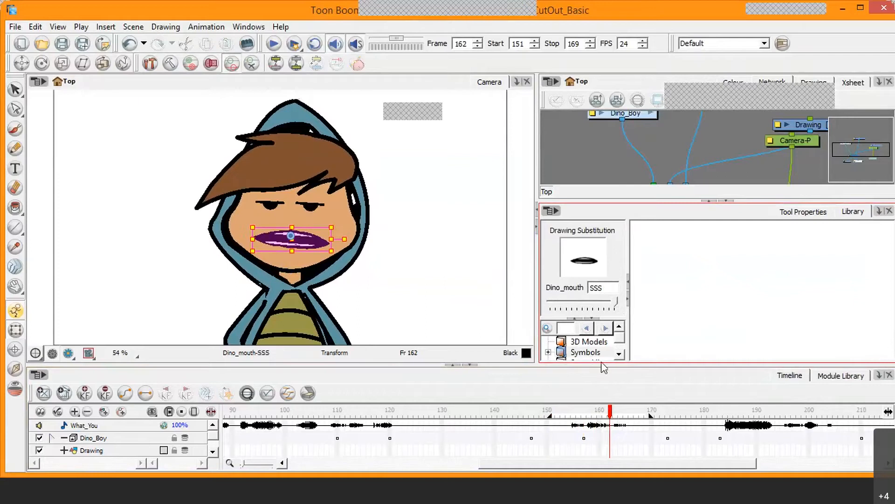
drag(612, 410, 631, 417)
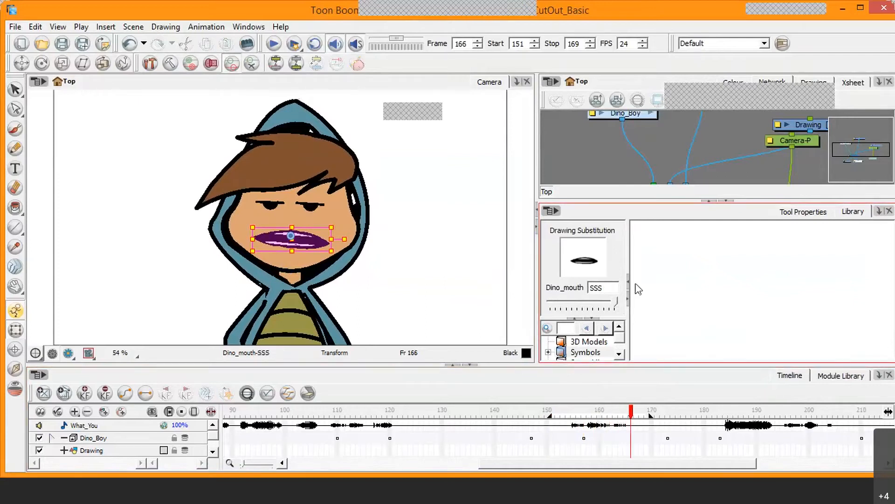
mouse_move(617, 304)
mouse_down()
mouse_move(560, 303)
mouse_move(597, 307)
mouse_up()
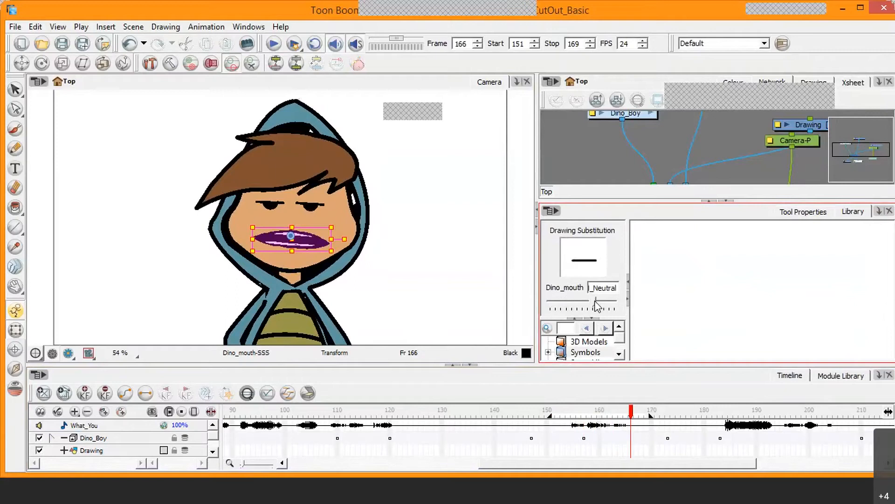
mouse_move(631, 413)
mouse_down()
mouse_move(549, 415)
mouse_move(645, 416)
mouse_move(620, 415)
mouse_up()
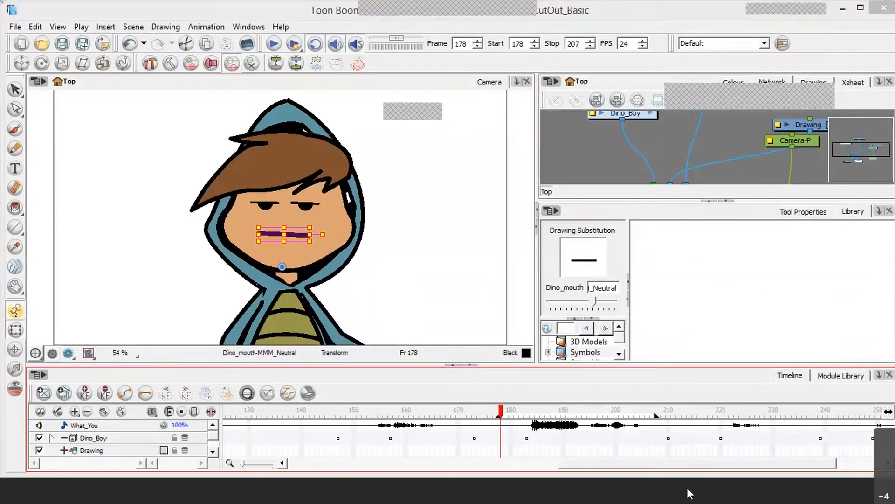
Bring the phonemes image back up and zoom out until both rows of mouth shapes fit in view
click(690, 493)
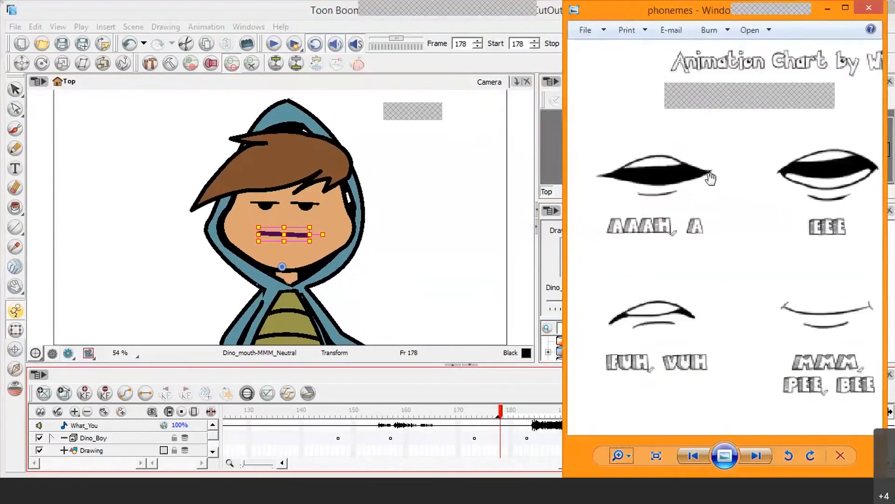
click(623, 454)
drag(624, 454, 626, 461)
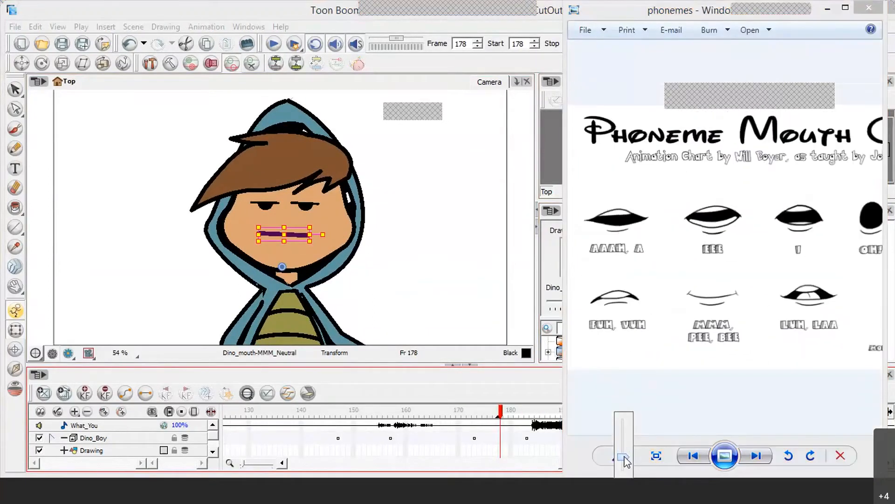
click(624, 455)
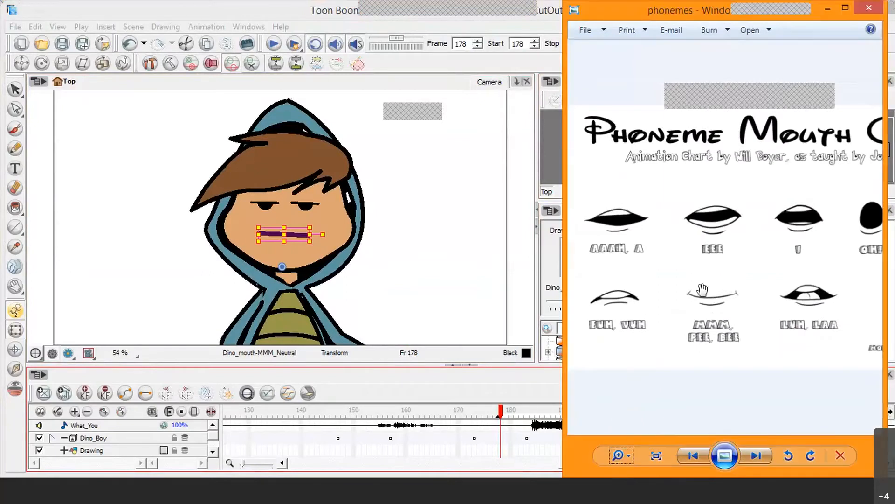
Examine the phoneme chart's mouth shapes again to choose those that fit the spoken section between frames 178 and 207
drag(772, 219, 662, 231)
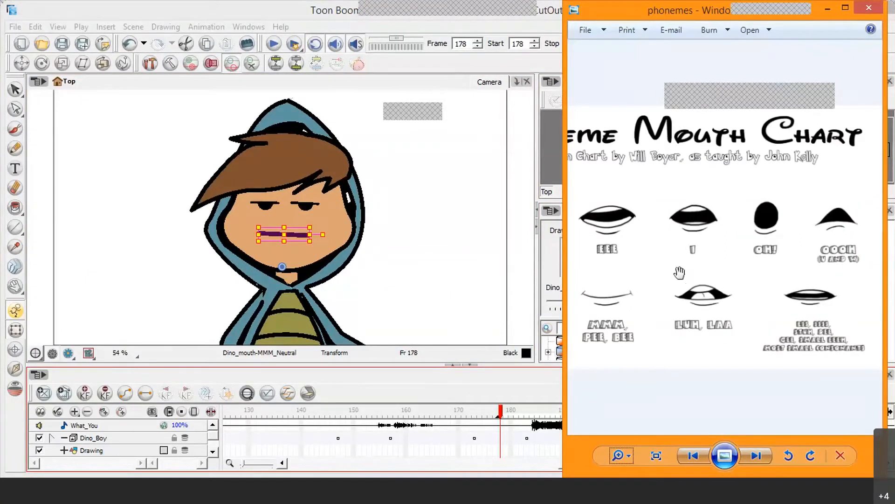
drag(680, 273, 785, 259)
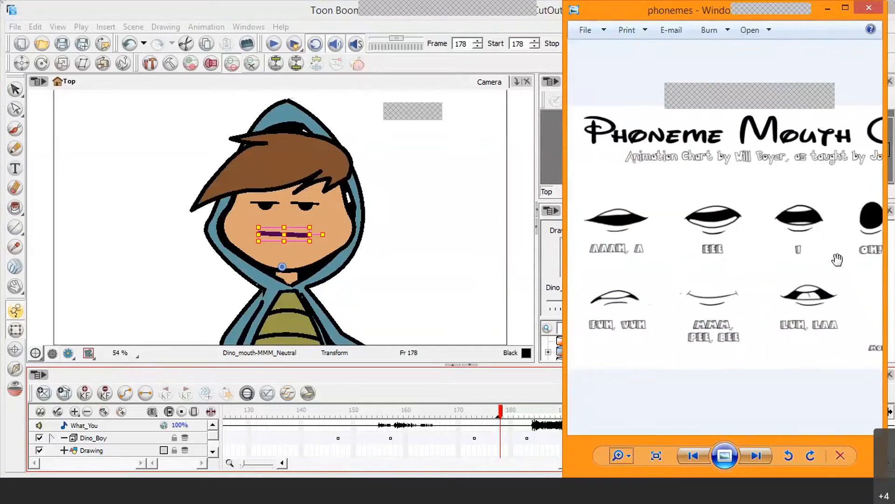
drag(762, 258, 750, 258)
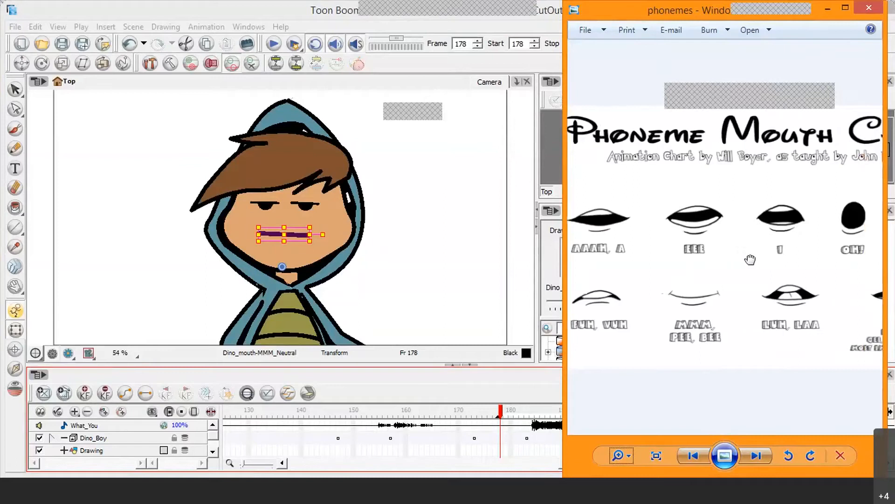
drag(670, 229, 688, 227)
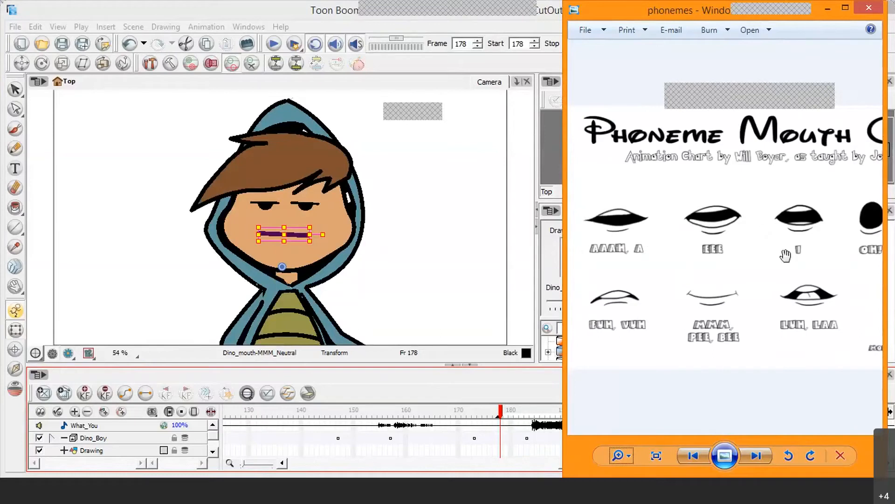
mouse_move(829, 263)
mouse_down()
mouse_move(762, 264)
mouse_move(822, 265)
mouse_up()
drag(841, 261, 764, 262)
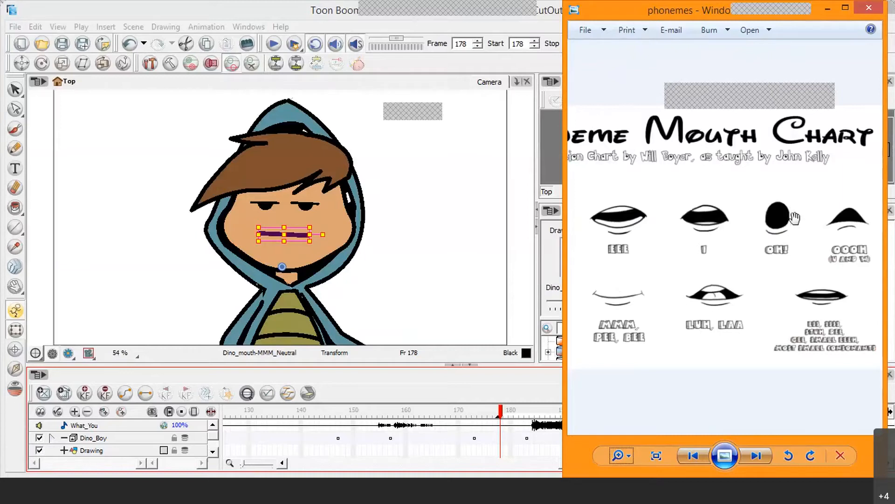
drag(760, 240, 874, 219)
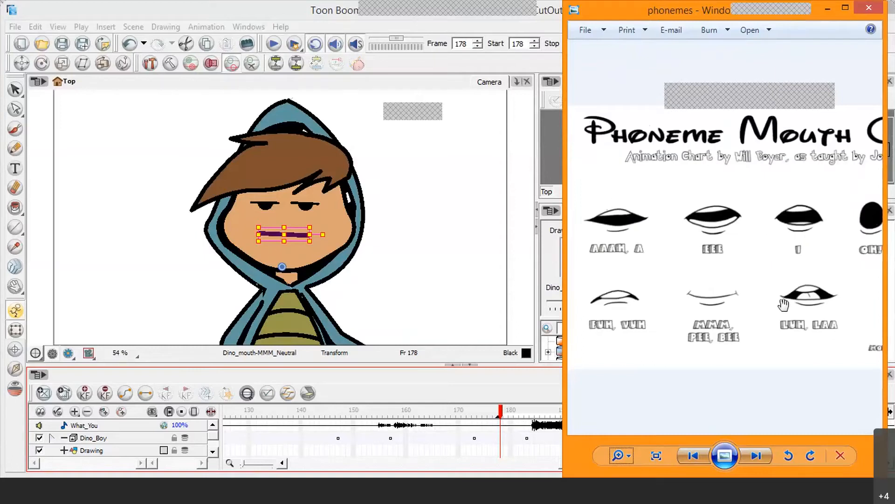
drag(812, 306, 754, 313)
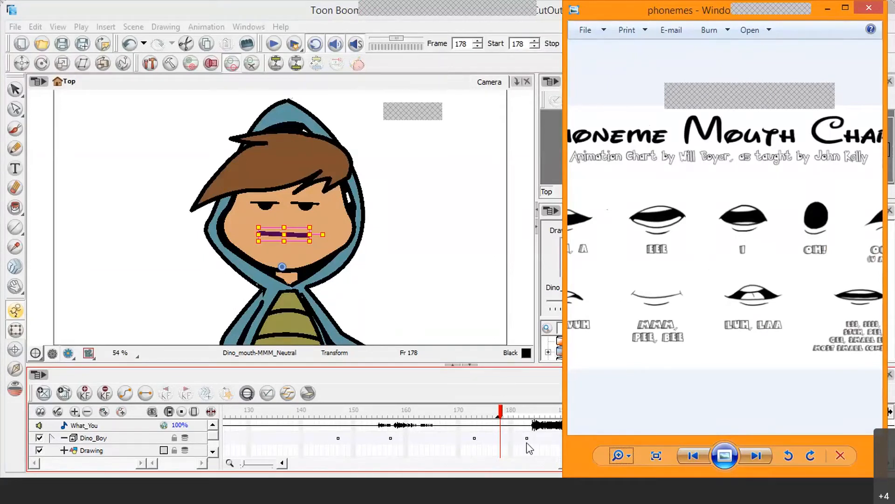
Scrub to frame 183, where the next spoken sound starts, and swap the mouth drawing to AAAH_A
drag(517, 416, 530, 414)
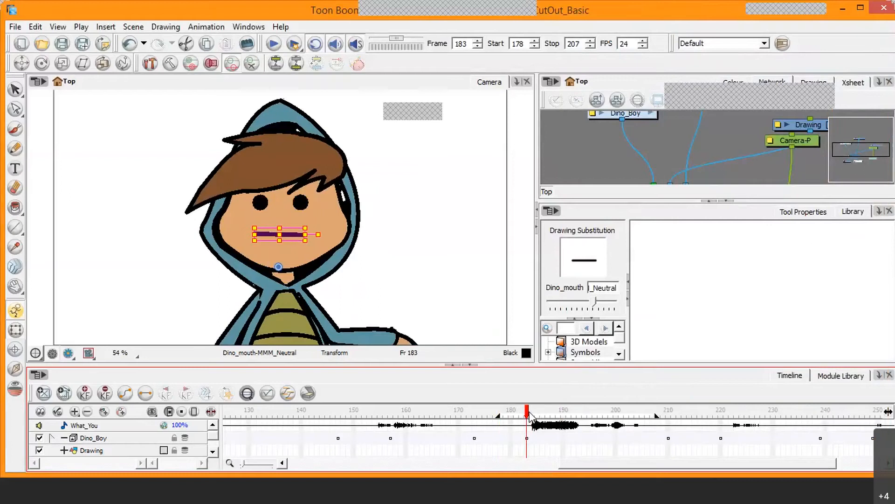
drag(529, 412, 532, 412)
click(442, 360)
click(403, 378)
drag(533, 409, 530, 408)
drag(531, 411, 535, 413)
drag(533, 412, 528, 413)
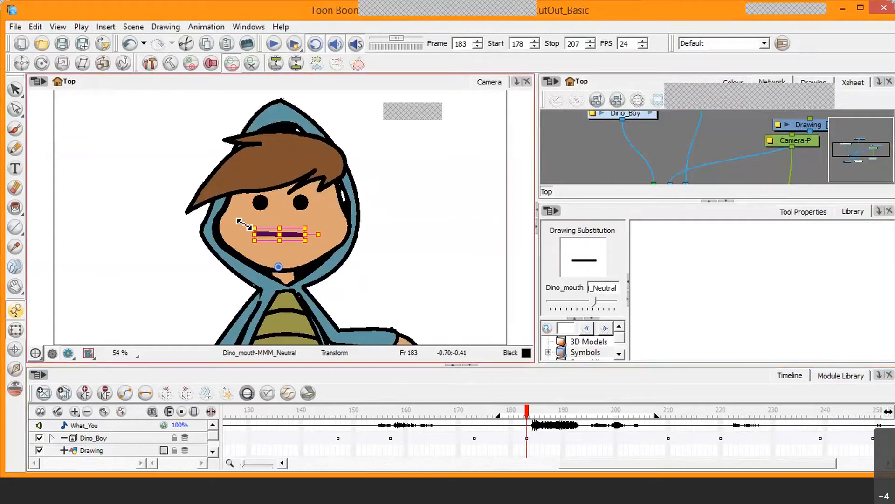
key(bracketleft)
key(bracketleft)
key(bracketleft)
key(bracketleft)
key(bracketleft)
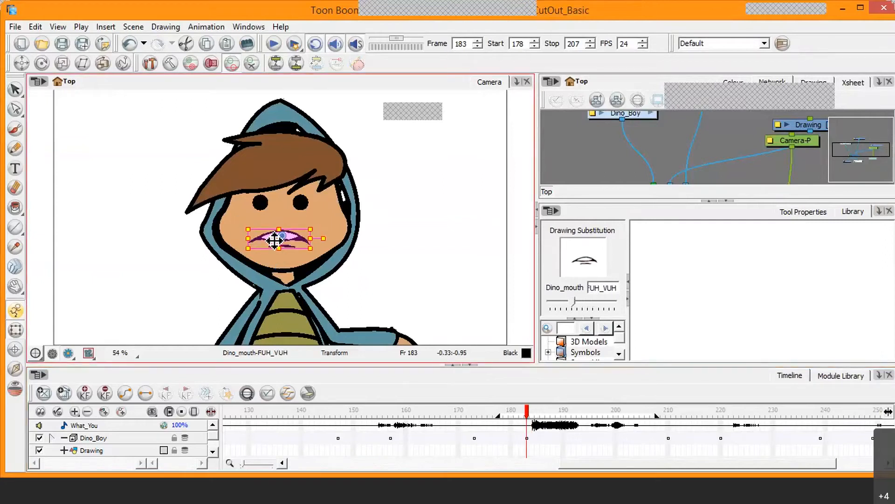
key(bracketright)
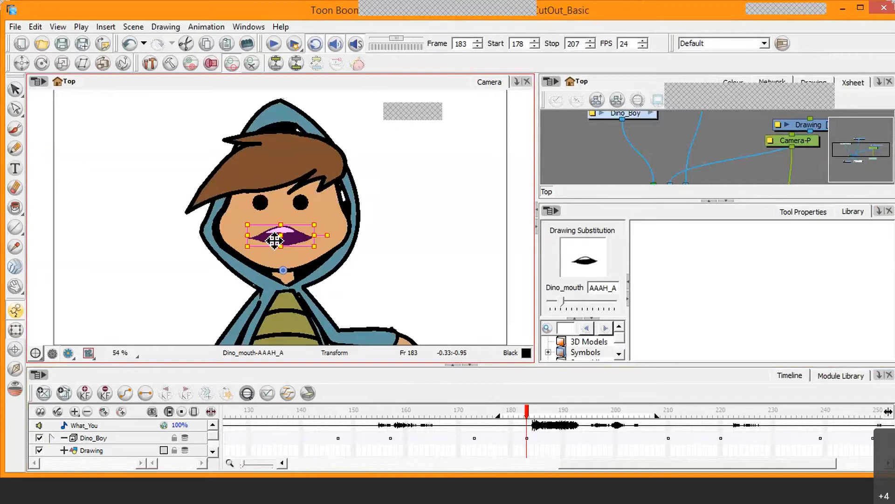
Advance to frame 186 and swap the mouth drawing to LUH_LAA
mouse_move(527, 410)
mouse_down()
mouse_move(513, 409)
mouse_move(543, 413)
mouse_up()
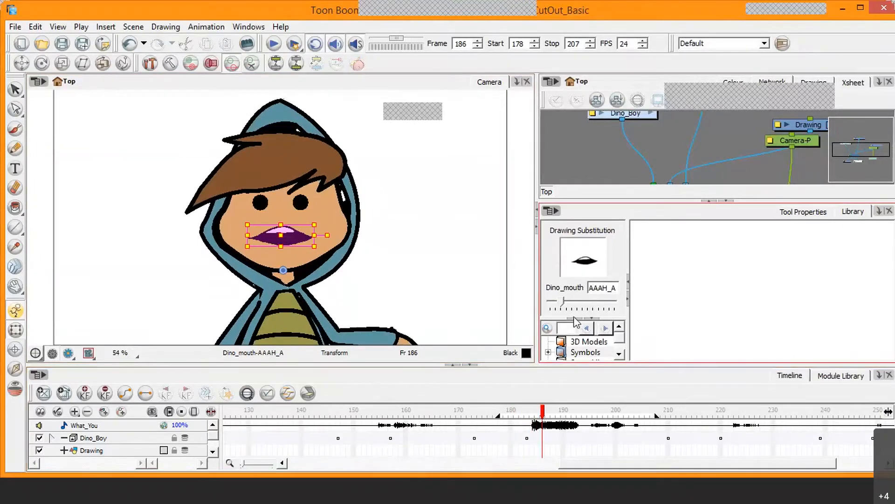
key(])
key(])
key(])
key(])
key(])
key([)
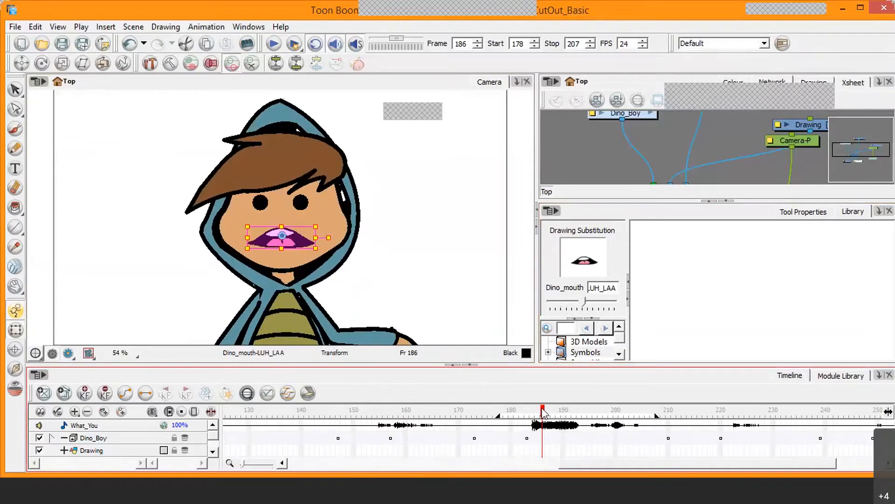
Swap the mouth drawing to a rounder shape at frame 188 and to OOOH at frame 191
mouse_move(543, 413)
mouse_down()
mouse_move(520, 413)
mouse_move(587, 413)
mouse_move(513, 413)
mouse_move(556, 412)
mouse_up()
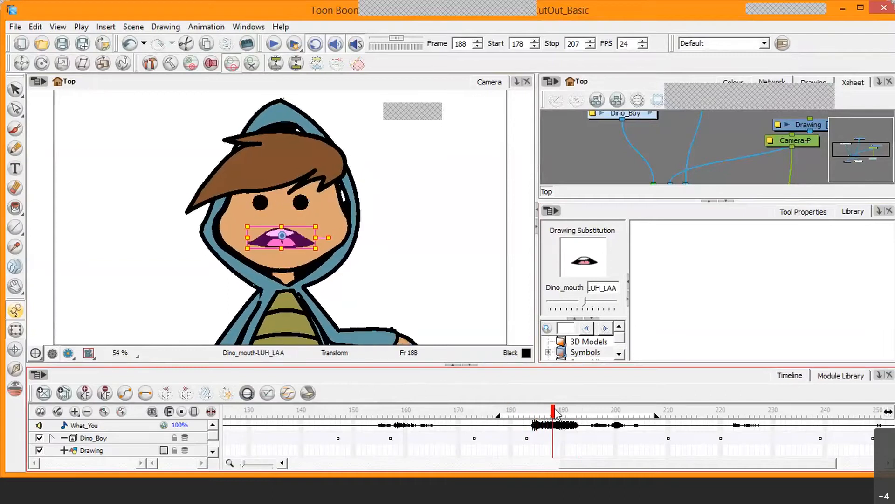
drag(585, 302, 608, 306)
drag(553, 413, 572, 414)
drag(606, 301, 610, 300)
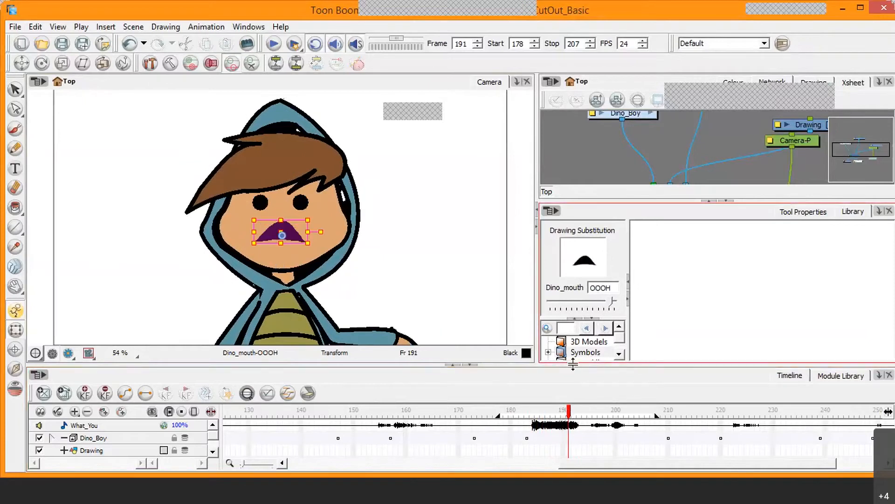
Swap the mouth drawing to MMM_Neutral at frame 193 and to OH at frame 195
click(549, 395)
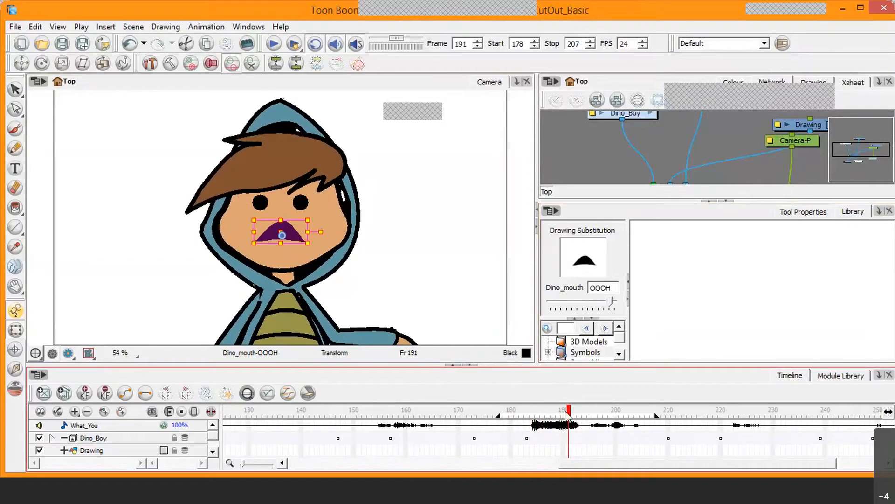
mouse_move(568, 411)
mouse_down()
mouse_move(515, 410)
mouse_move(594, 410)
mouse_move(564, 408)
mouse_move(582, 412)
mouse_up()
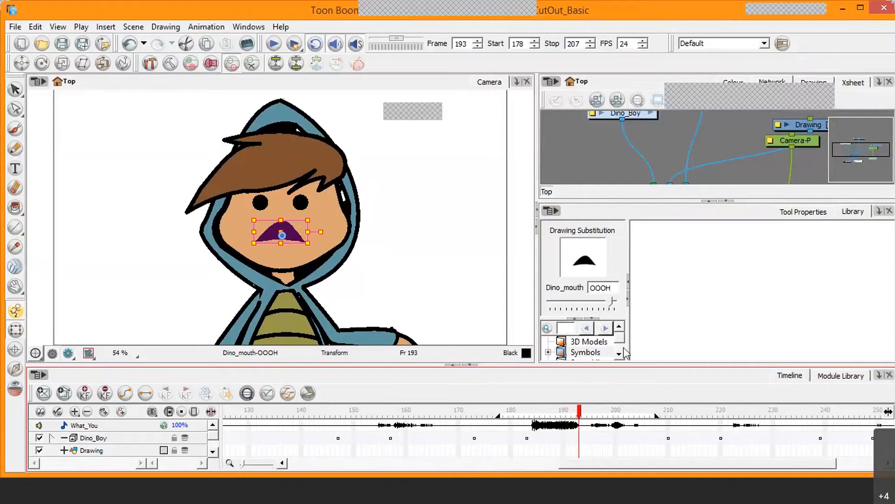
click(651, 329)
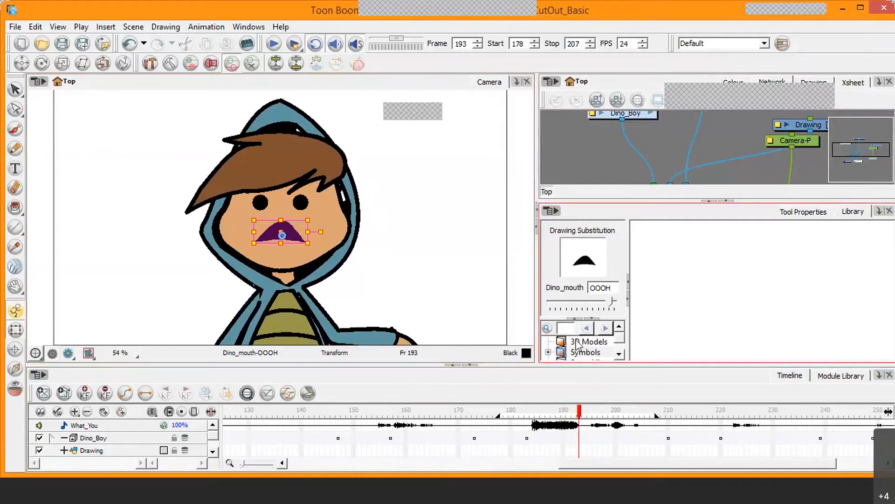
drag(607, 304, 595, 303)
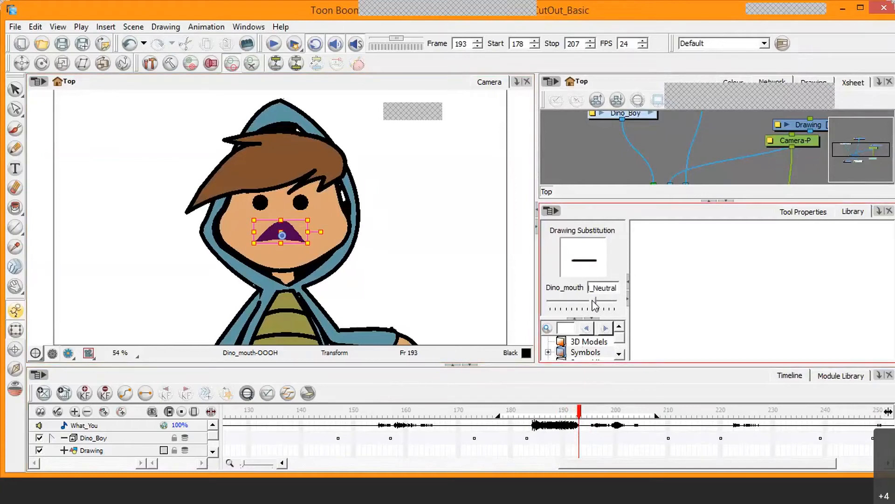
mouse_move(579, 412)
mouse_down()
mouse_move(530, 413)
mouse_move(594, 415)
mouse_up()
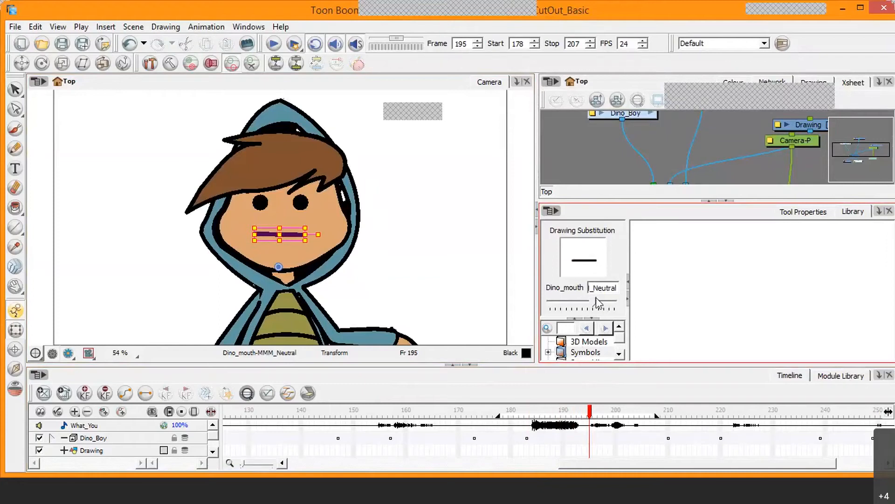
mouse_move(597, 299)
mouse_down()
mouse_move(582, 299)
mouse_move(609, 299)
mouse_up()
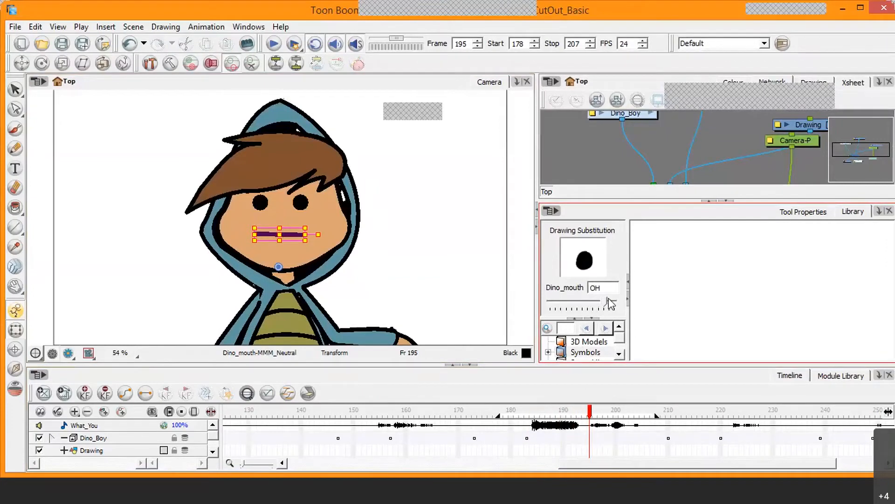
Swap the mouth drawing to SSS at frame 197 and to OOOH at frame 199
mouse_move(590, 410)
mouse_down()
mouse_move(556, 411)
mouse_move(615, 416)
mouse_move(601, 417)
mouse_up()
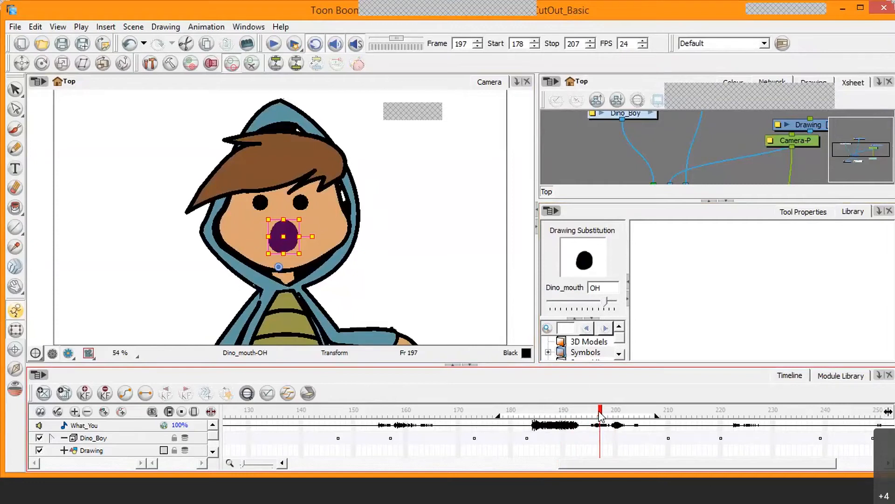
mouse_move(600, 415)
mouse_down()
mouse_move(585, 415)
mouse_move(603, 412)
mouse_up()
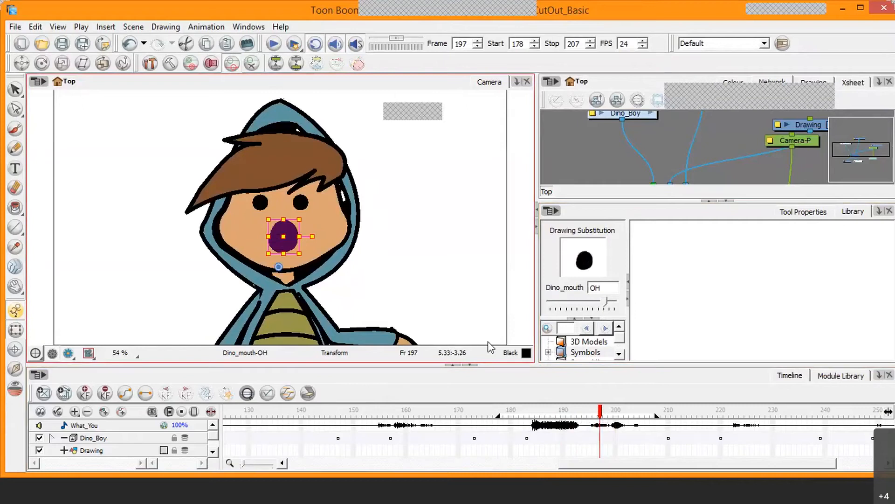
drag(608, 301, 619, 304)
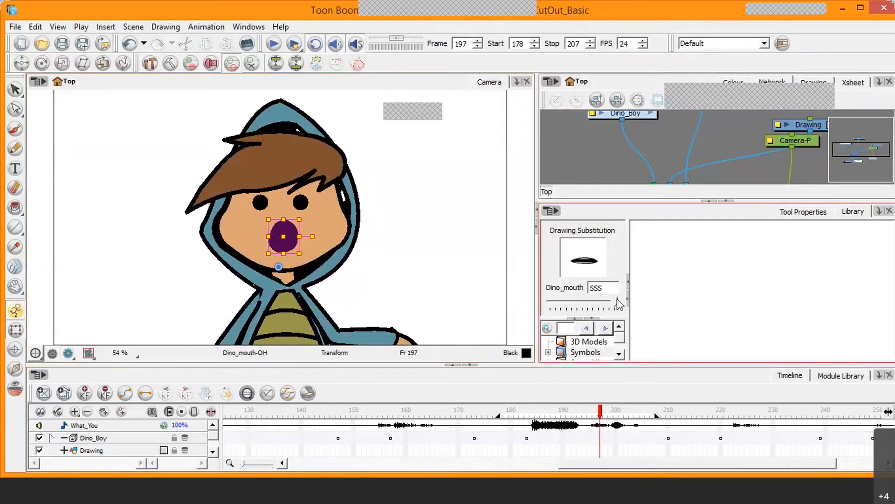
mouse_move(601, 412)
mouse_down()
mouse_move(573, 413)
mouse_move(615, 419)
mouse_up()
key(comma)
key(comma)
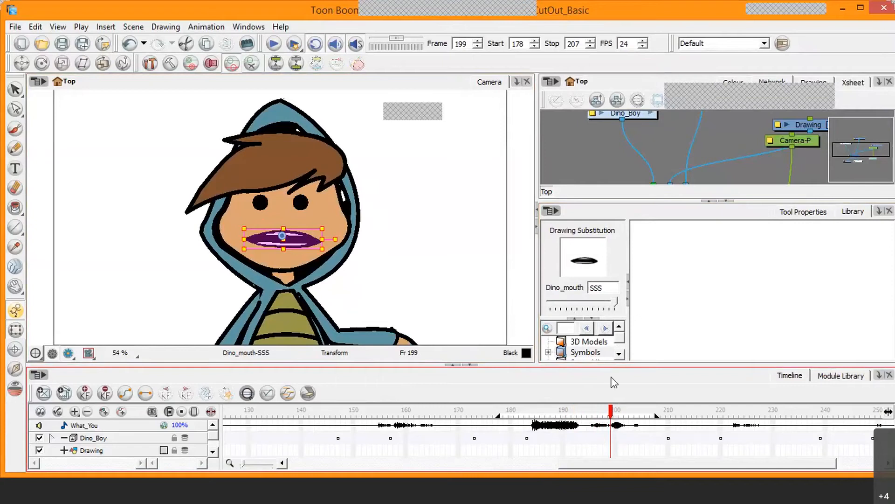
drag(615, 302, 612, 304)
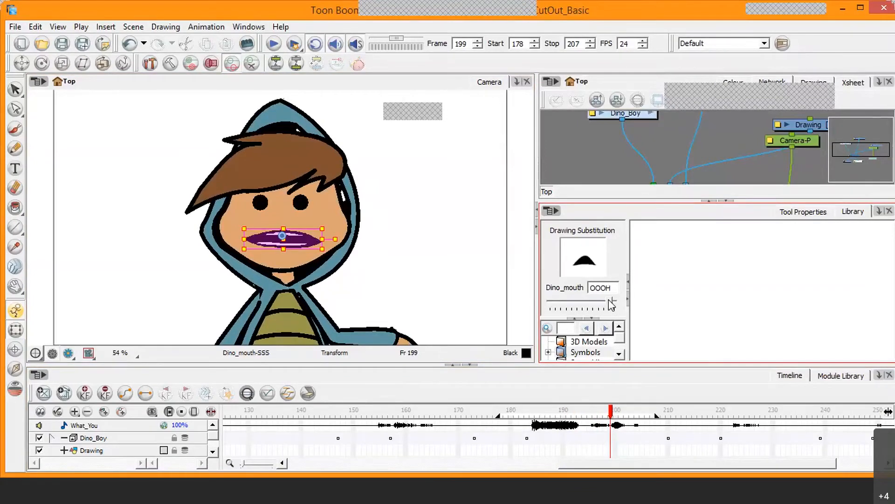
Swap the mouth drawing to MMM_Neutral at frame 201 and to AAAH_A at frame 203
mouse_move(611, 410)
mouse_down()
mouse_move(552, 414)
mouse_move(627, 413)
mouse_move(581, 413)
mouse_move(618, 412)
mouse_up()
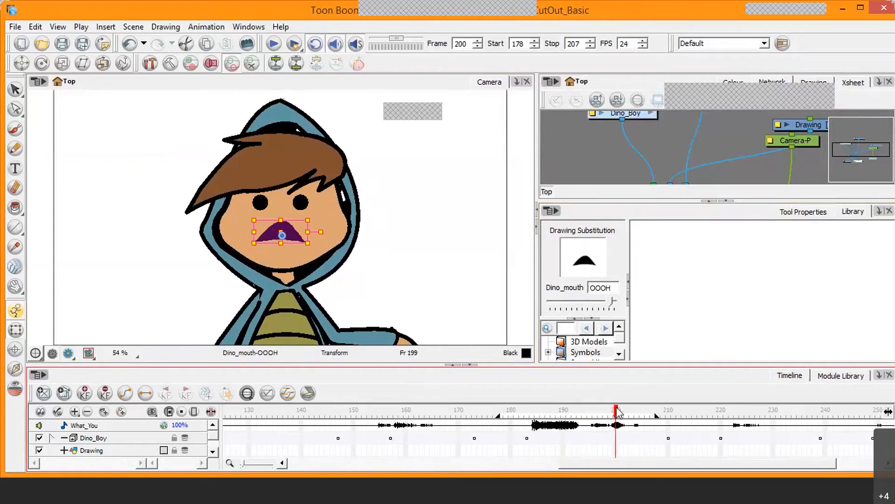
drag(617, 408, 622, 409)
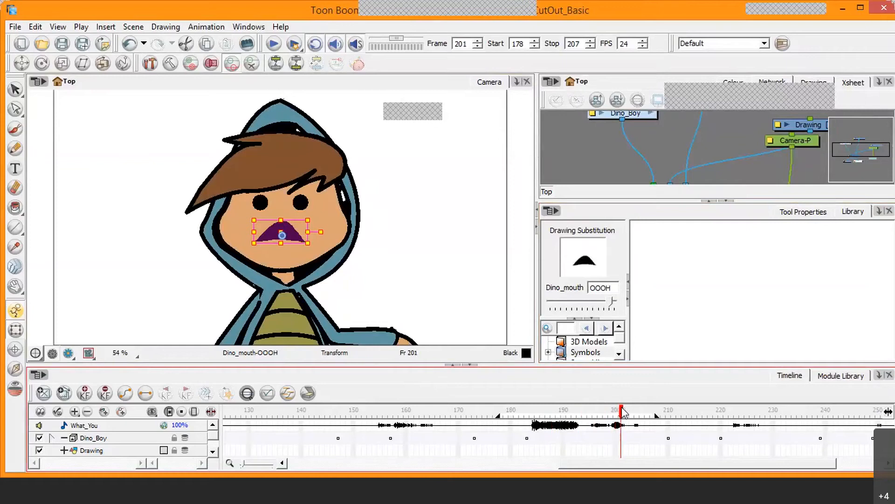
mouse_move(612, 301)
mouse_down()
mouse_move(585, 303)
mouse_move(594, 301)
mouse_up()
click(621, 414)
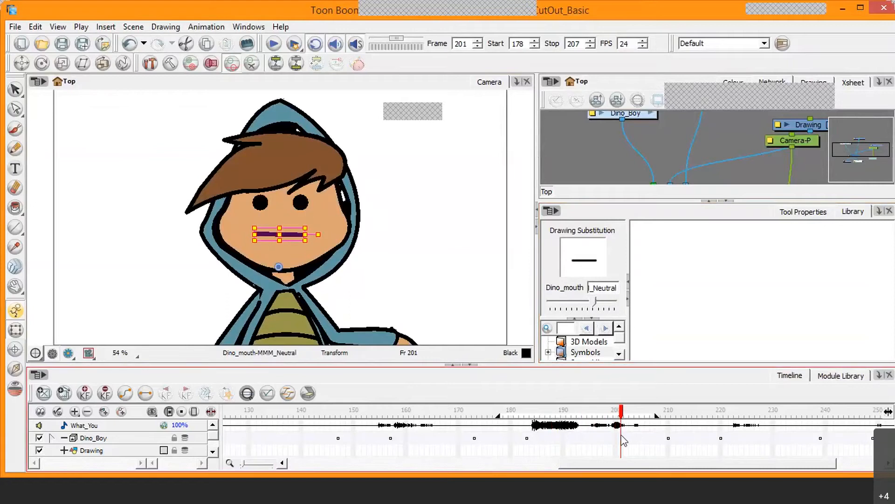
drag(620, 413, 631, 415)
mouse_move(633, 416)
mouse_down()
mouse_move(609, 414)
mouse_move(632, 415)
mouse_up()
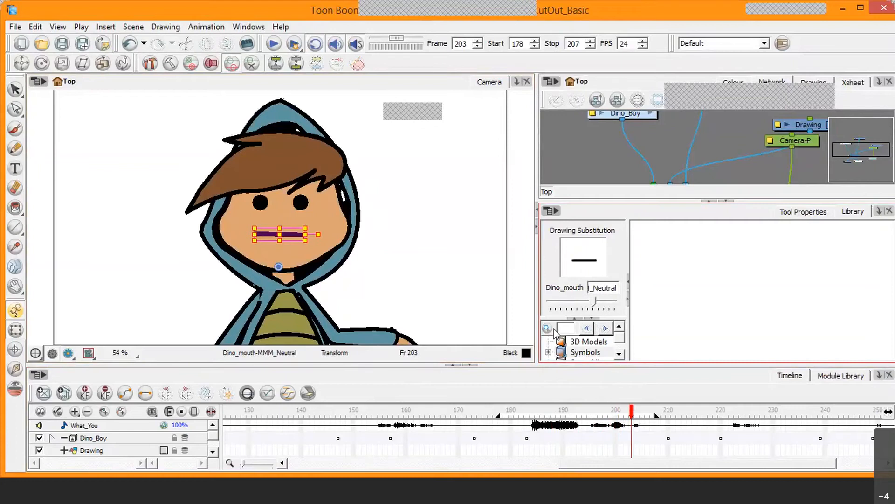
drag(597, 301, 565, 301)
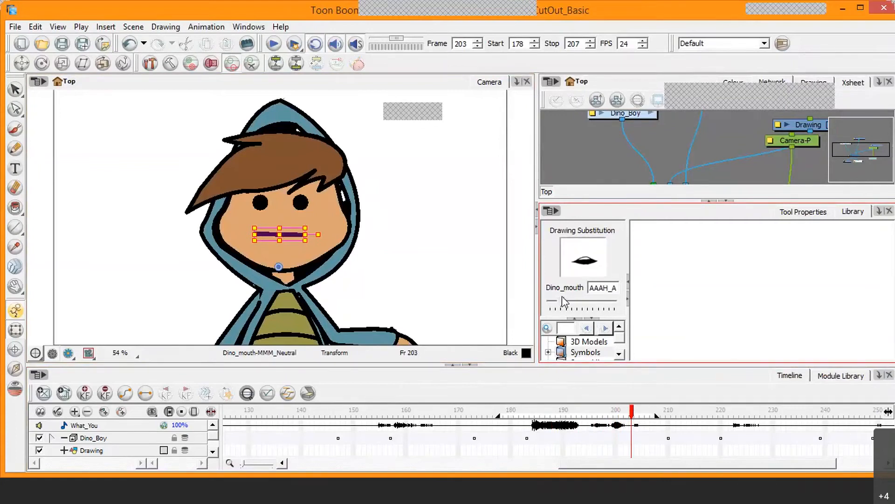
Advance to frame 206 and close the mouth with the MMM_Neutral drawing
drag(633, 414, 644, 413)
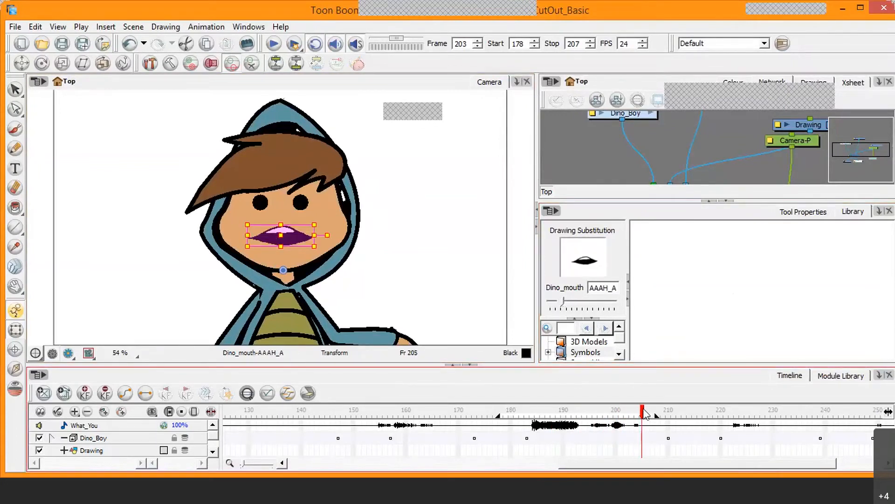
click(647, 413)
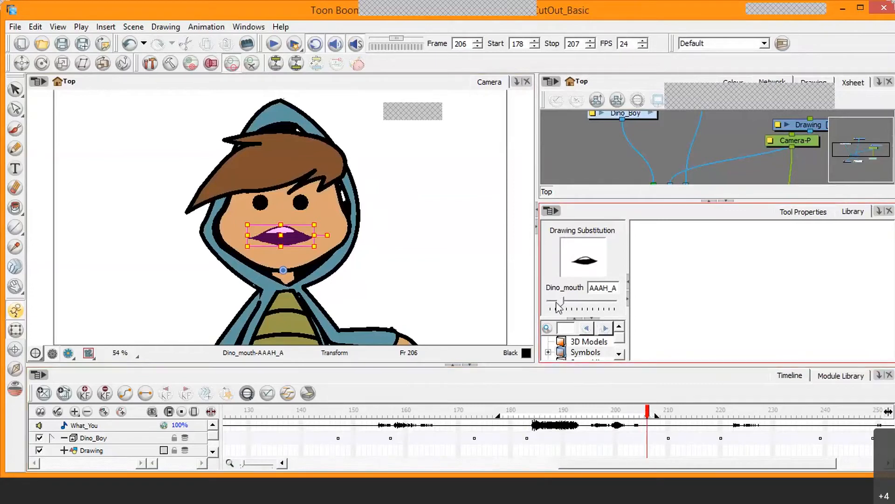
drag(563, 300, 597, 304)
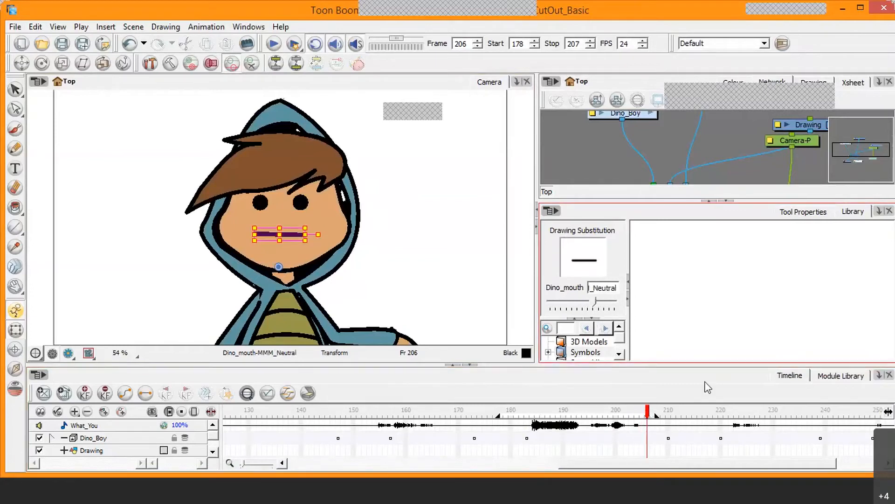
Widen the playback range to frames 174–213 and scrub back to frame 199
drag(658, 415, 688, 416)
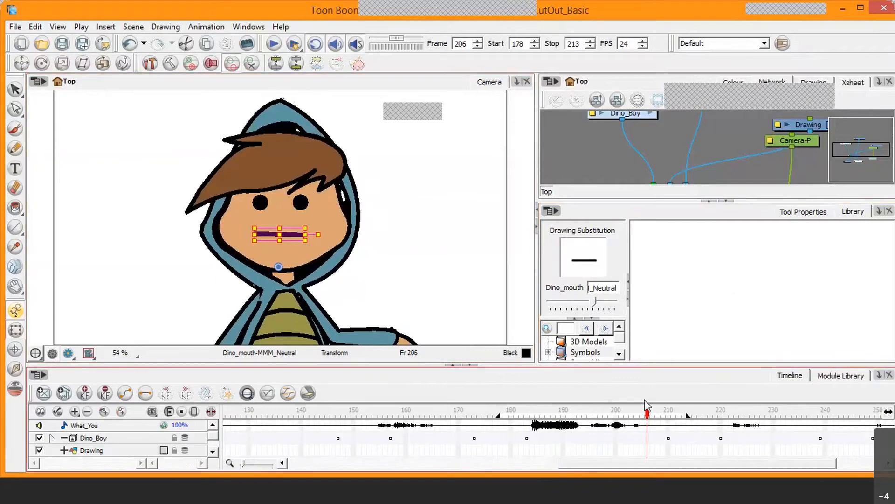
drag(498, 415, 479, 416)
mouse_move(647, 410)
mouse_down()
mouse_move(540, 408)
mouse_move(669, 422)
mouse_move(611, 417)
mouse_up()
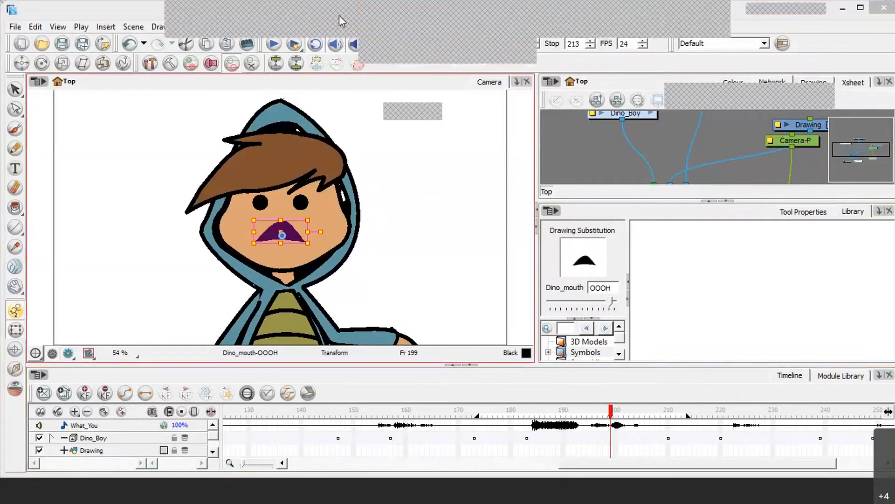
Play back the lip-synced section to check its timing, clearing the mouth selection for an unobstructed view
click(368, 48)
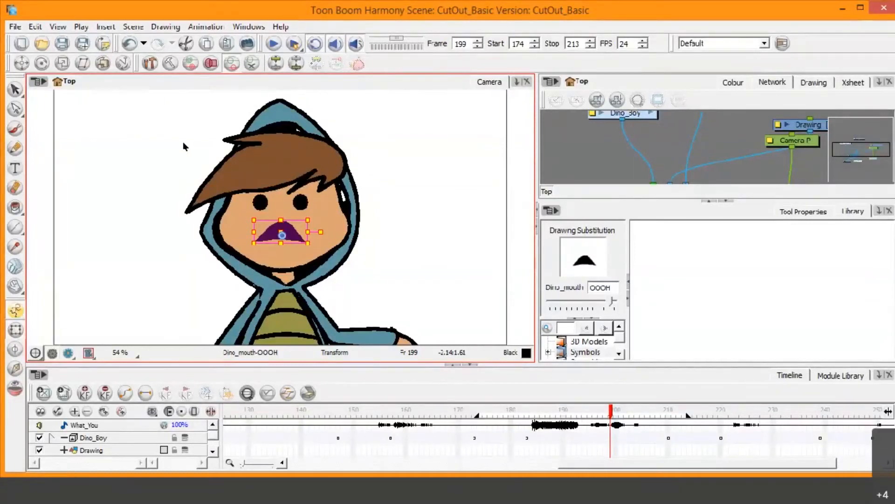
click(274, 44)
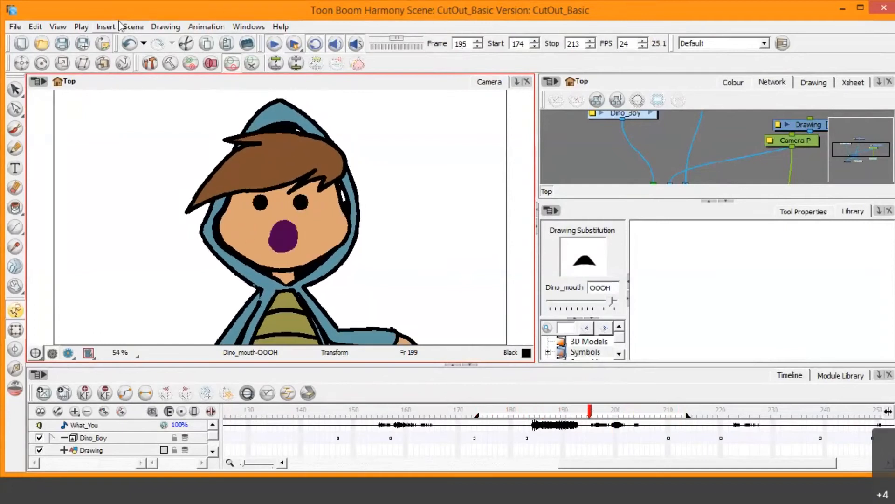
click(274, 45)
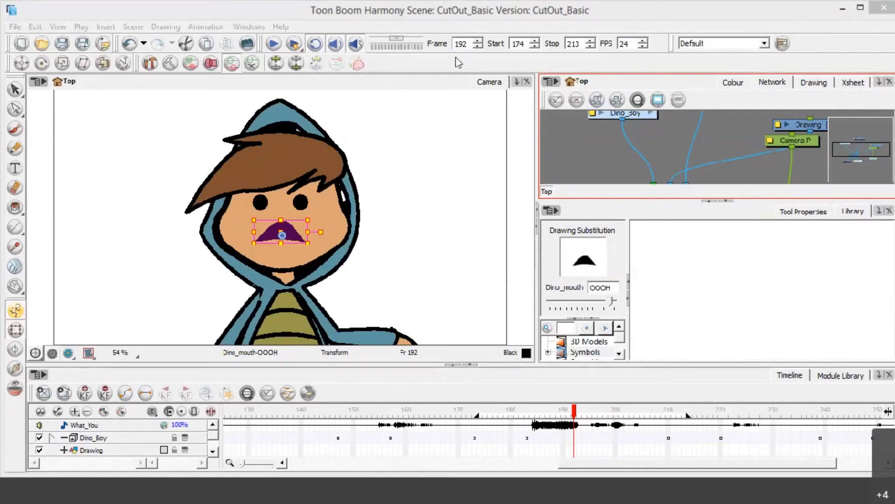
click(436, 168)
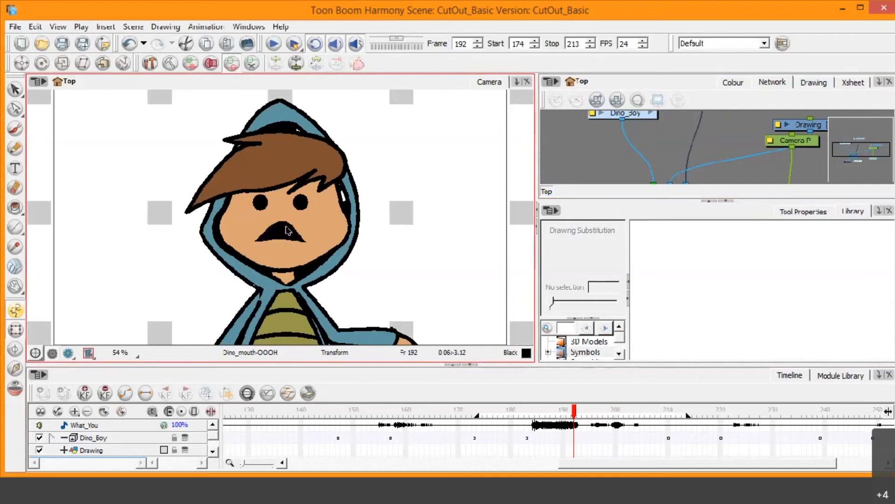
click(276, 44)
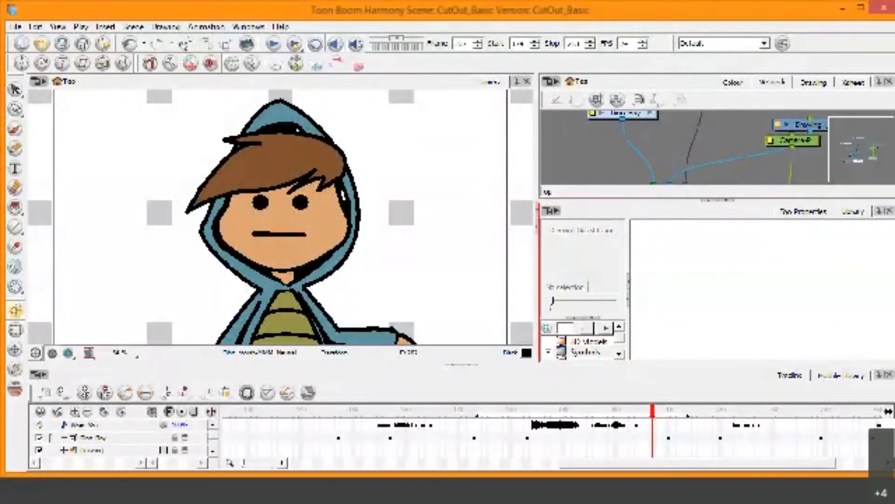
Move the playback range to frames 217–233 and play part of that section to hear the next sound
mouse_move(653, 422)
mouse_down()
mouse_move(759, 424)
mouse_move(693, 424)
mouse_up()
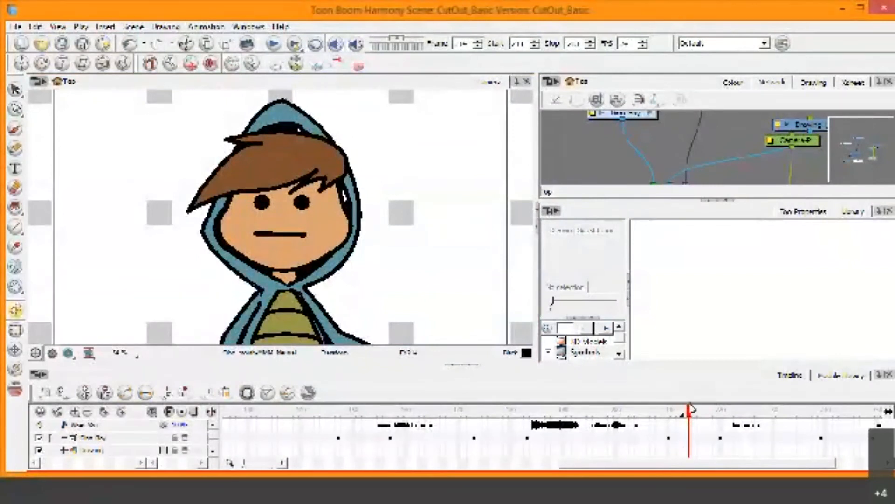
key(Return)
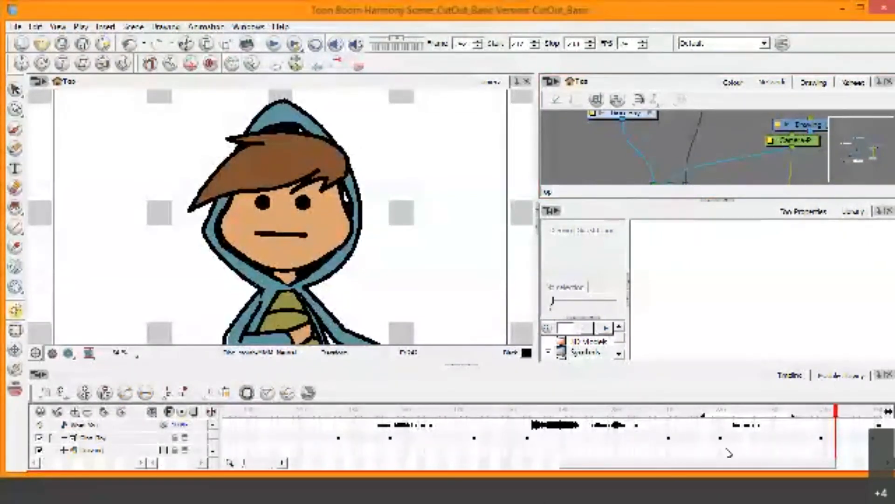
drag(834, 411, 737, 423)
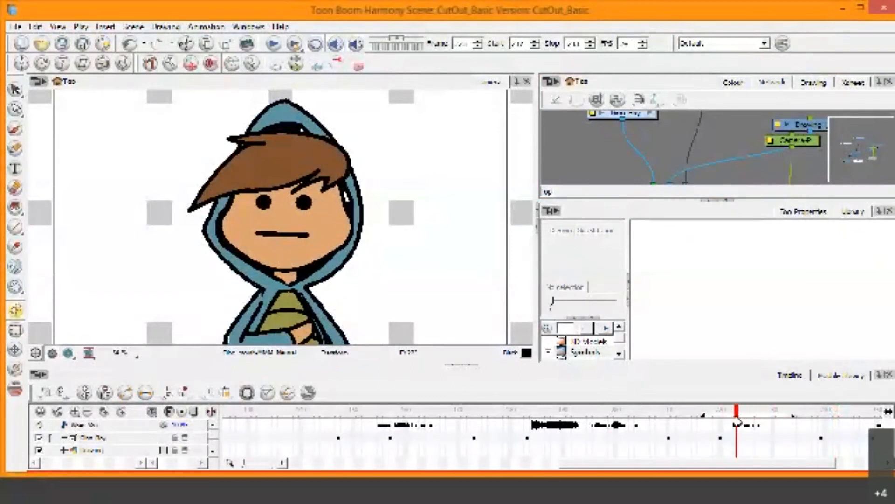
click(380, 116)
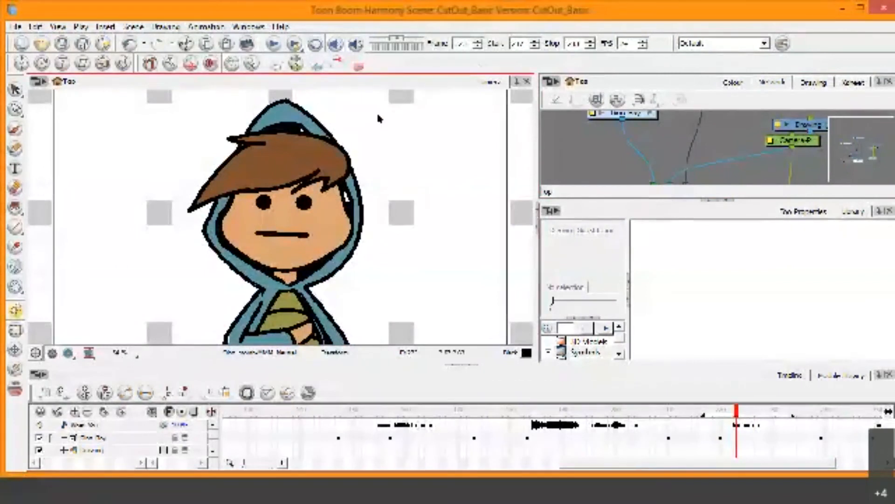
click(274, 44)
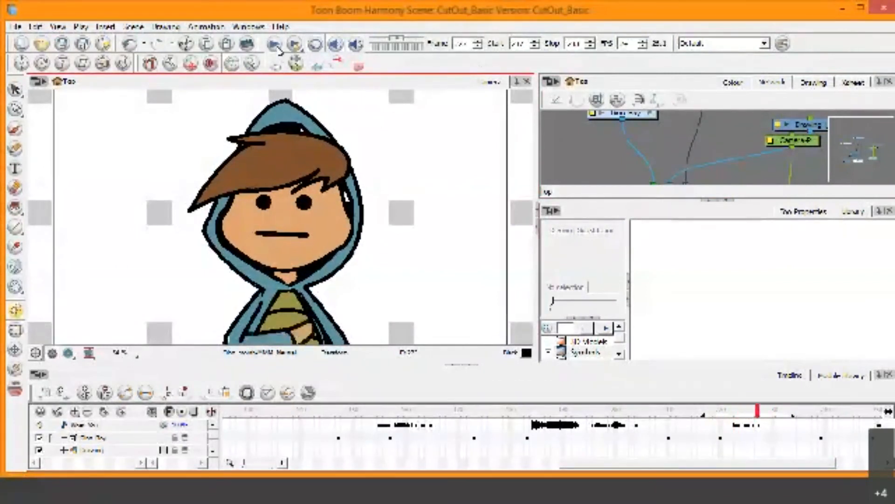
click(279, 47)
Select the mouth, step to frame 221 and swap its drawing to SSS
click(727, 412)
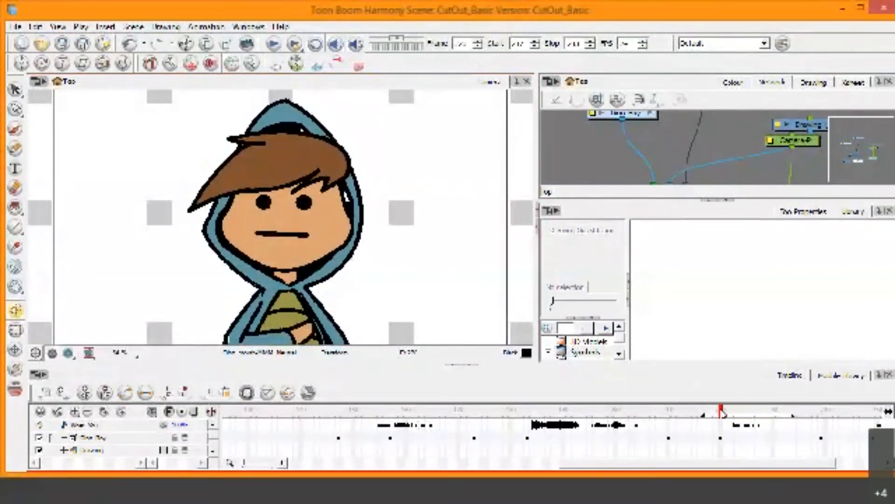
click(300, 237)
key(period)
key(period)
key(period)
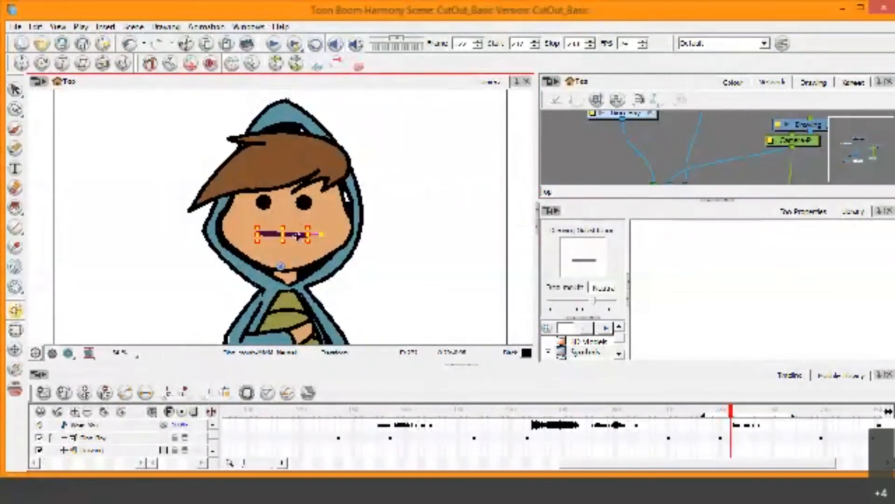
key(comma)
key(comma)
key(comma)
key(period)
key(comma)
key(bracketright)
key(bracketright)
key(bracketright)
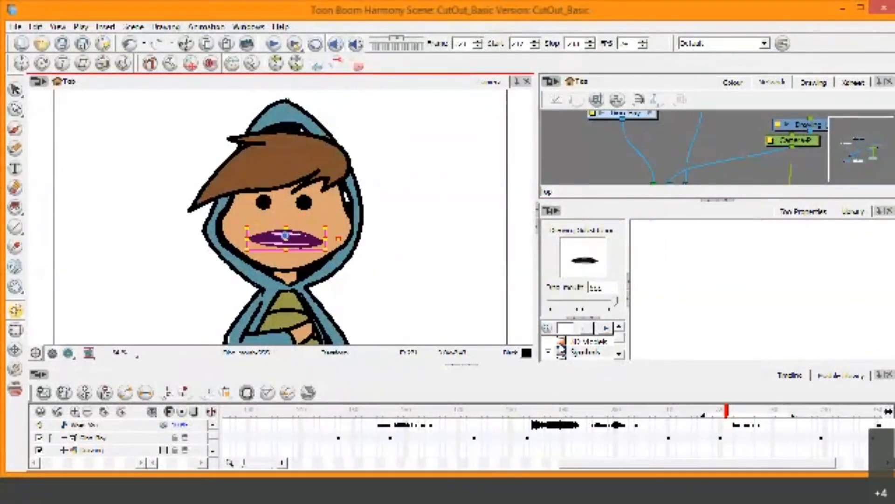
Scrub through the sound to frame 230 and close the mouth with the MMM_Neutral drawing
click(706, 412)
drag(708, 412, 774, 414)
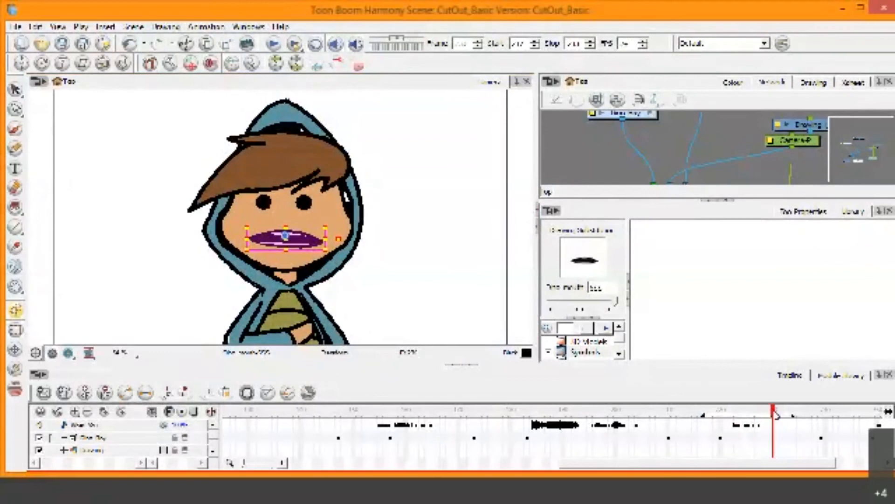
key(bracketleft)
key(bracketleft)
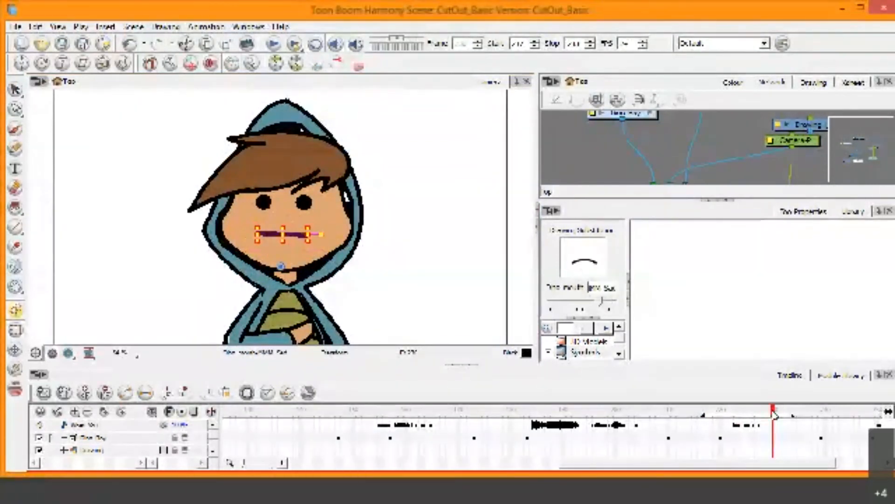
mouse_move(774, 411)
mouse_down()
mouse_move(734, 411)
mouse_move(795, 409)
mouse_up()
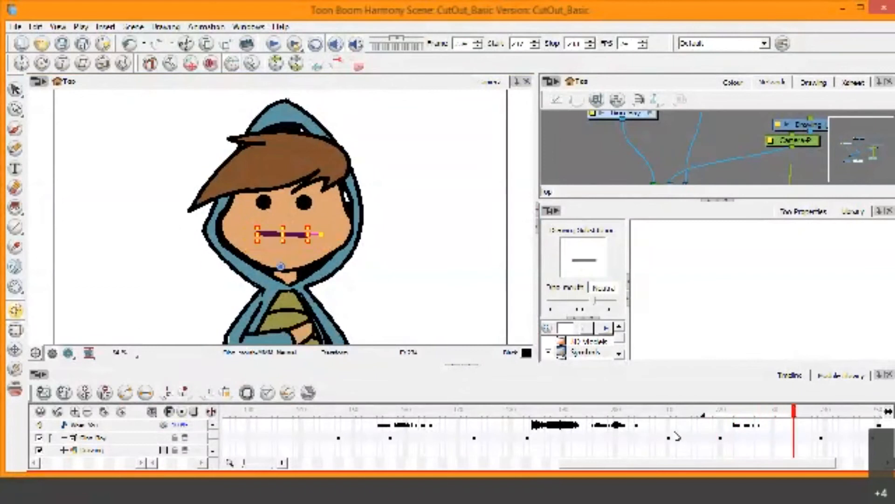
Move the playback range to frames 245–271, listen to that section and scrub back to frame 249
drag(720, 463, 806, 468)
drag(669, 419, 862, 422)
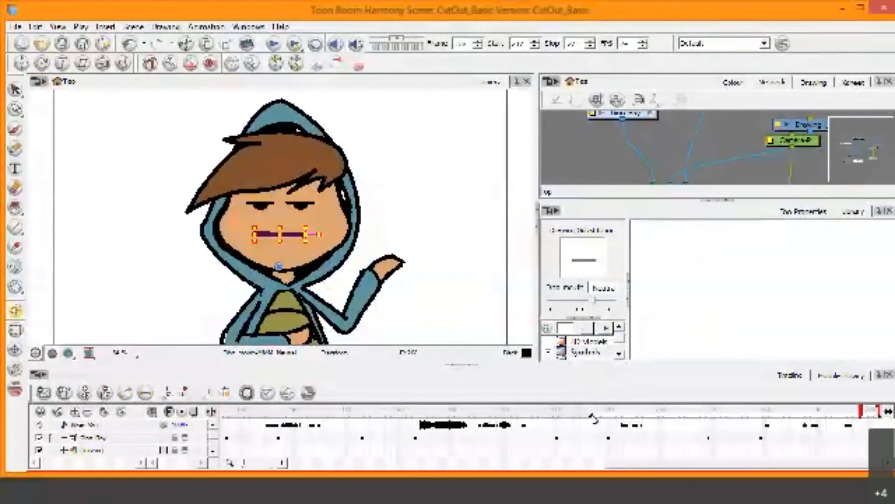
click(750, 410)
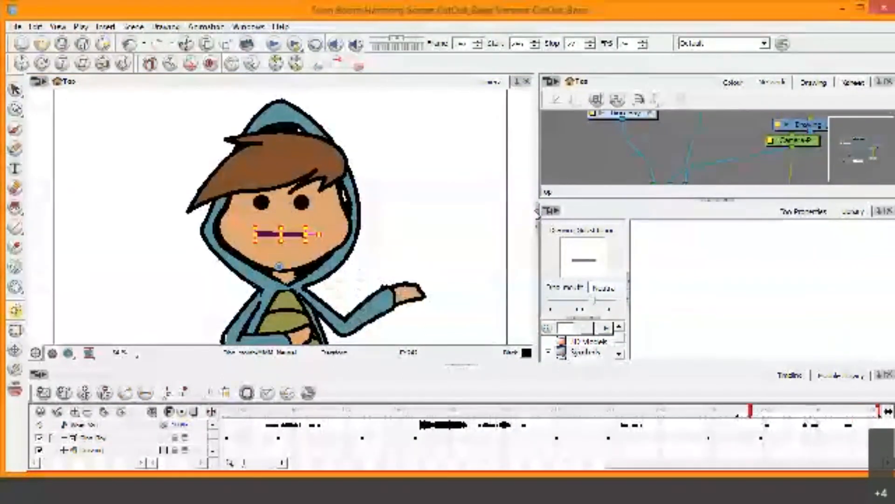
click(276, 42)
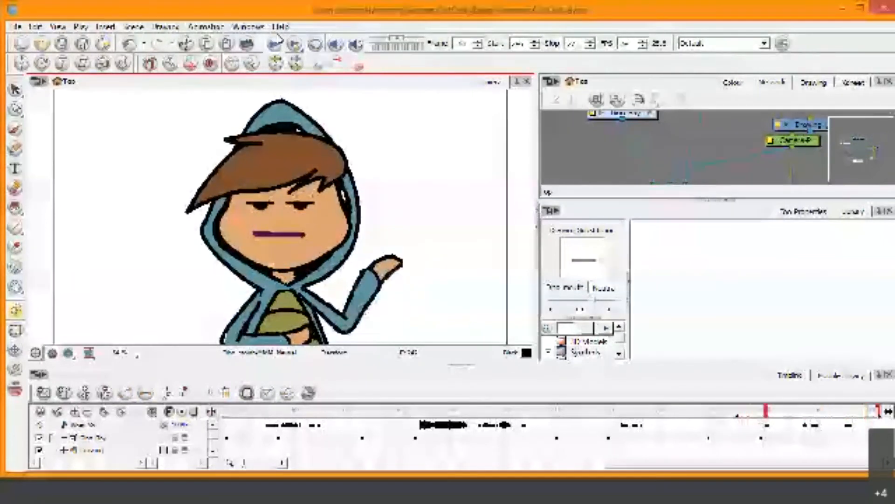
click(276, 42)
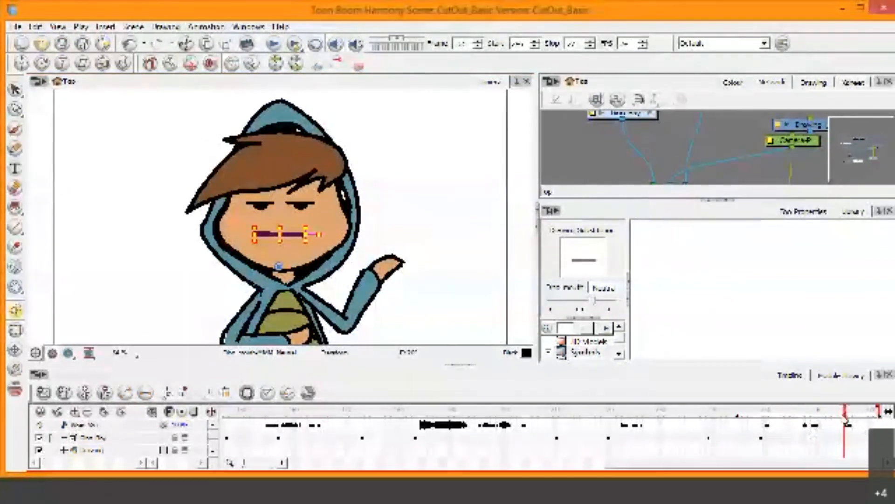
drag(848, 415, 761, 413)
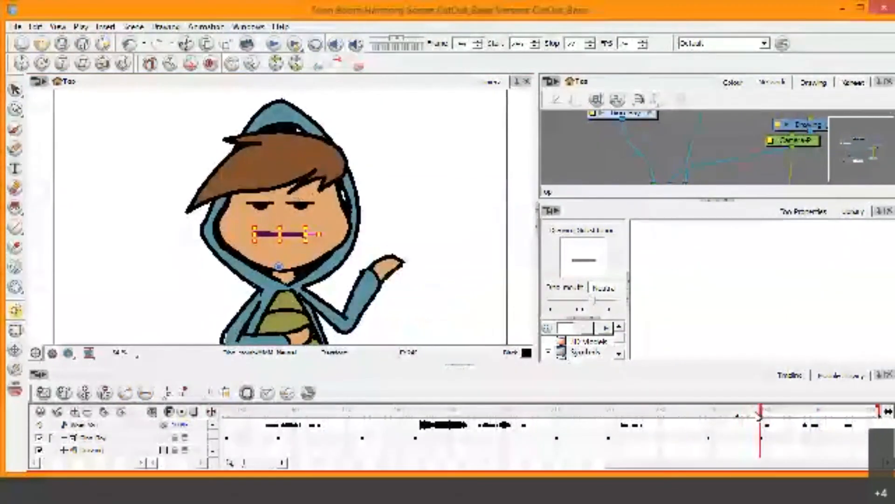
Switch to the phoneme mouth chart in Windows Photo Viewer, examine its mouth shapes, and return to the animation timeline
click(698, 493)
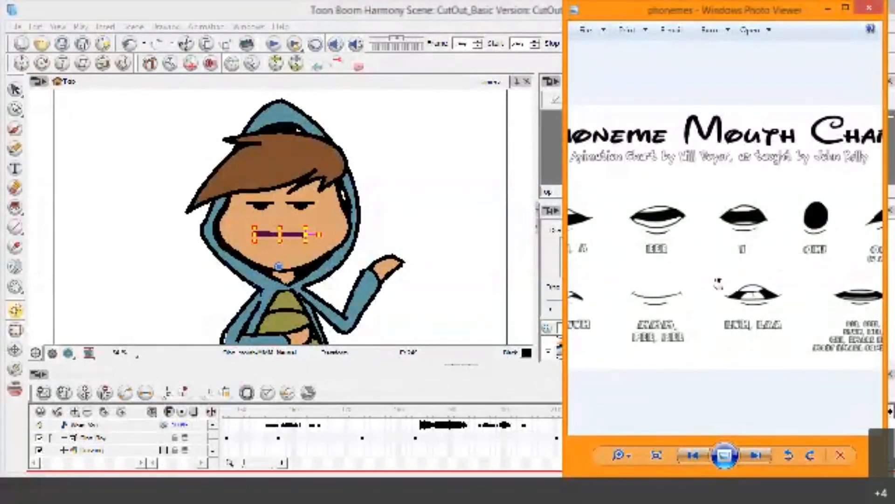
drag(696, 283, 732, 286)
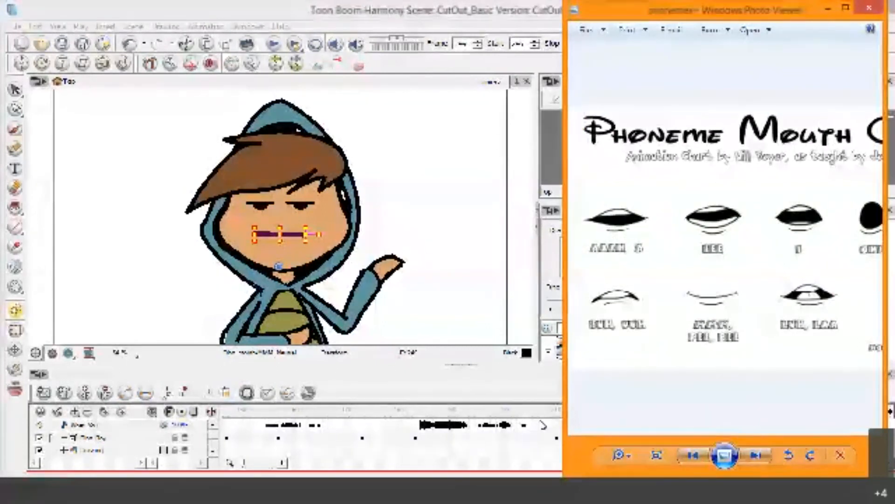
drag(546, 423, 765, 422)
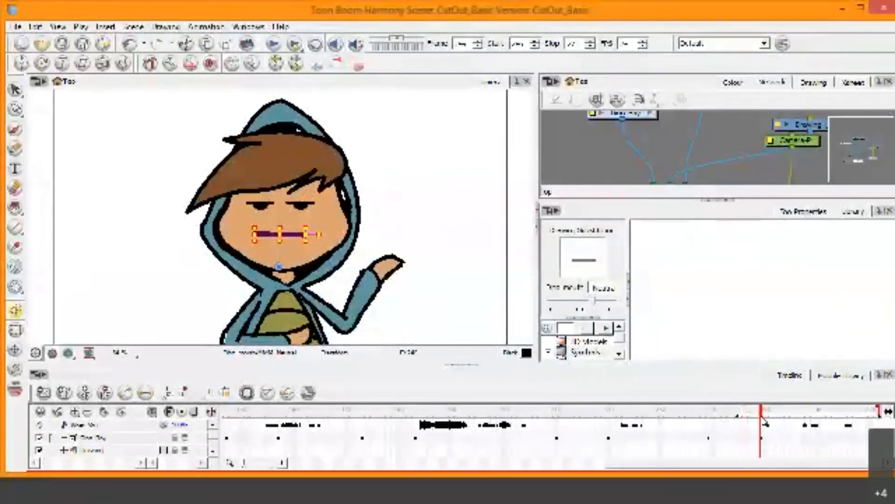
Locate the start of the next sound at frame 248 and swap the mouth drawing to LUH_LAA
click(767, 411)
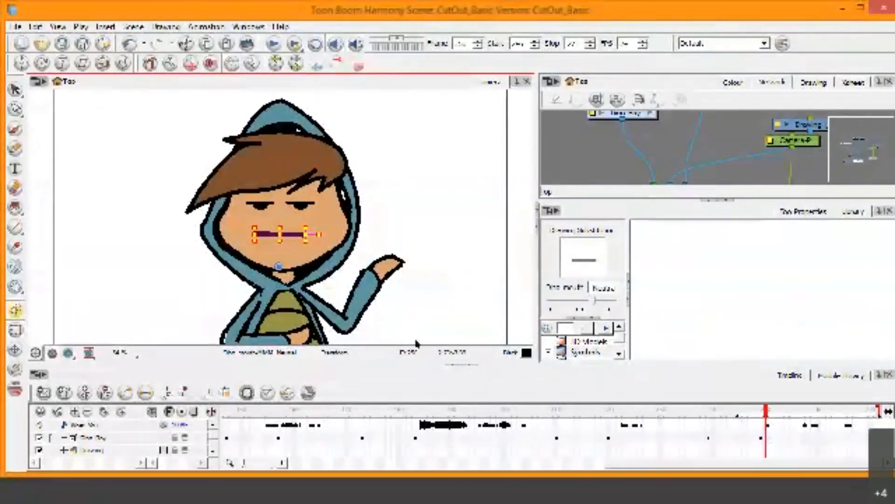
click(764, 411)
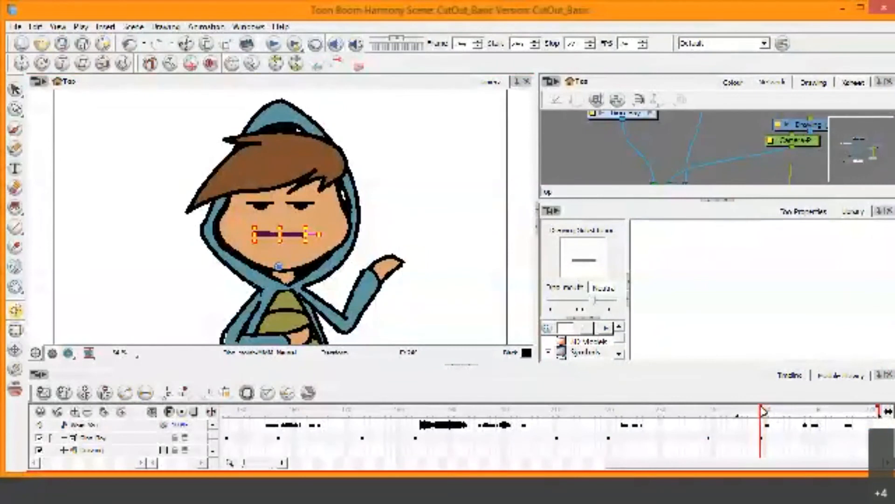
click(758, 411)
click(762, 411)
click(759, 411)
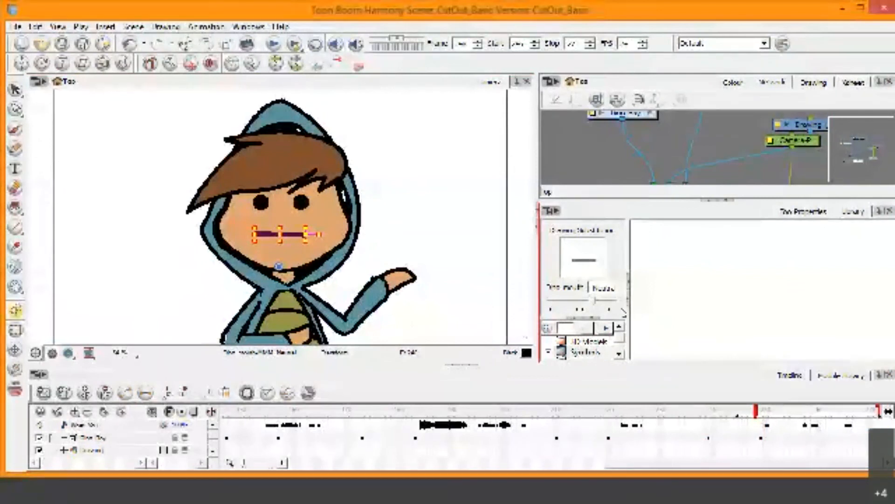
key(period)
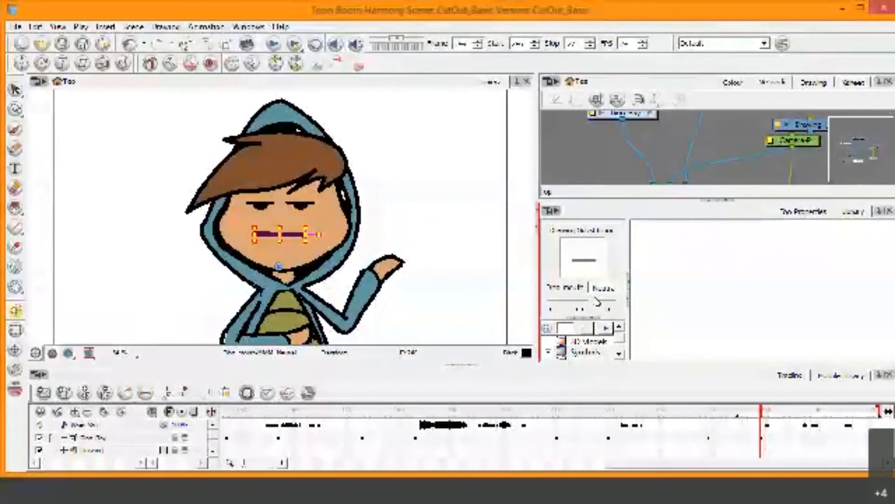
key(comma)
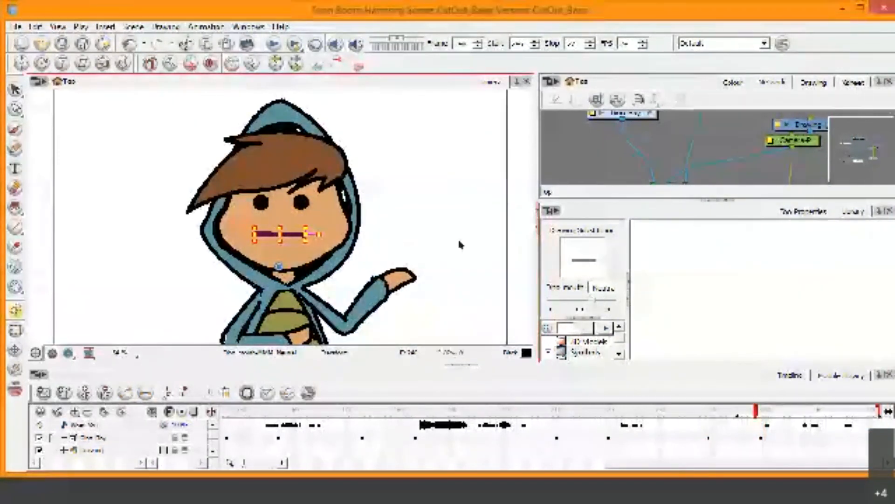
click(568, 309)
click(568, 310)
click(568, 309)
click(568, 309)
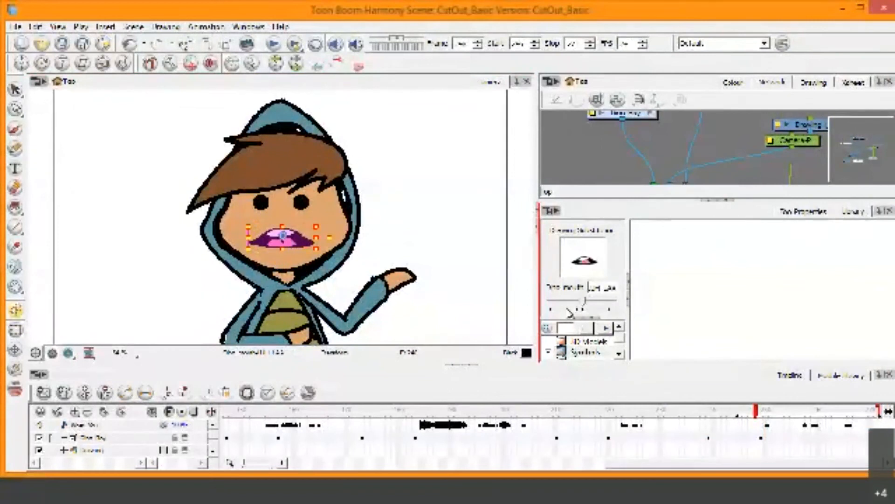
Swap the mouth drawing to OH at frame 252 and to SSS at frame 256
drag(754, 410, 780, 411)
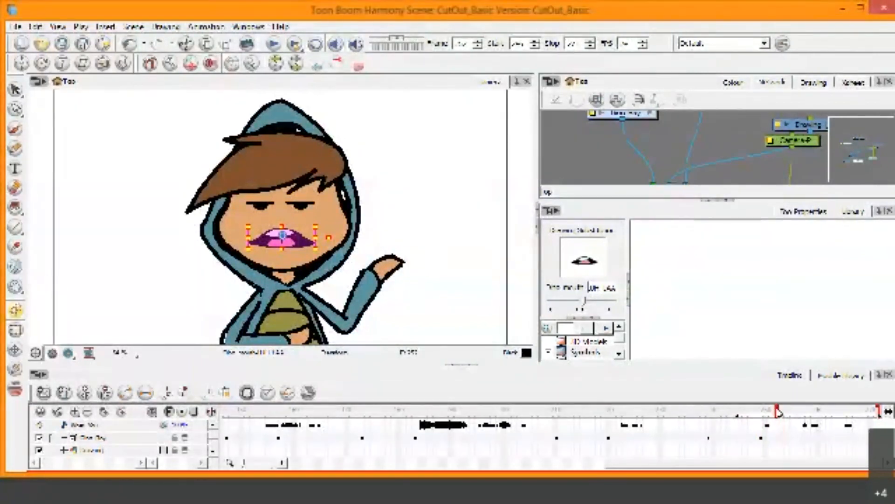
key(bracketright)
key(bracketright)
key(bracketright)
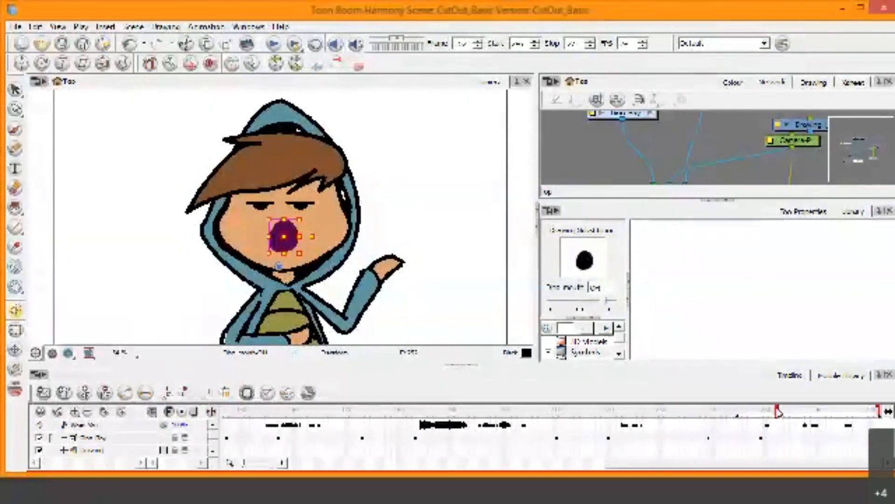
drag(780, 412, 797, 409)
click(605, 279)
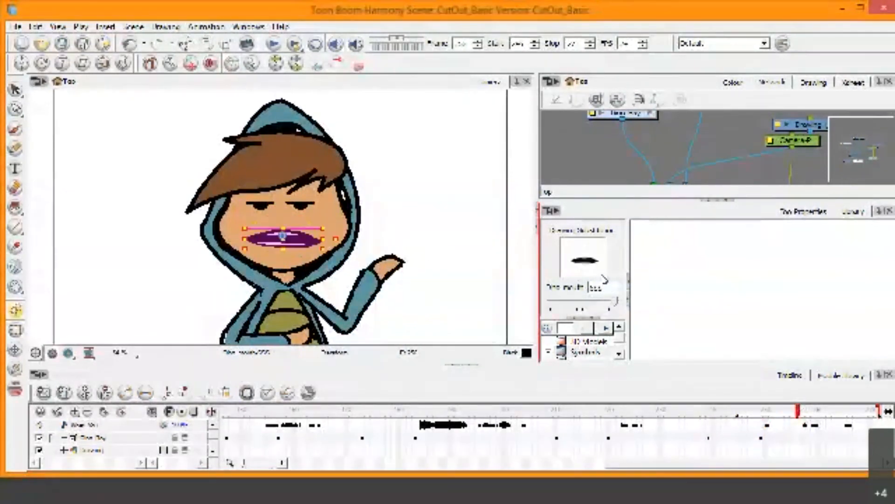
Advance to frame 261 and close the mouth with the MMM_Neutral drawing
drag(798, 411, 824, 412)
key(minus)
key(minus)
key(minus)
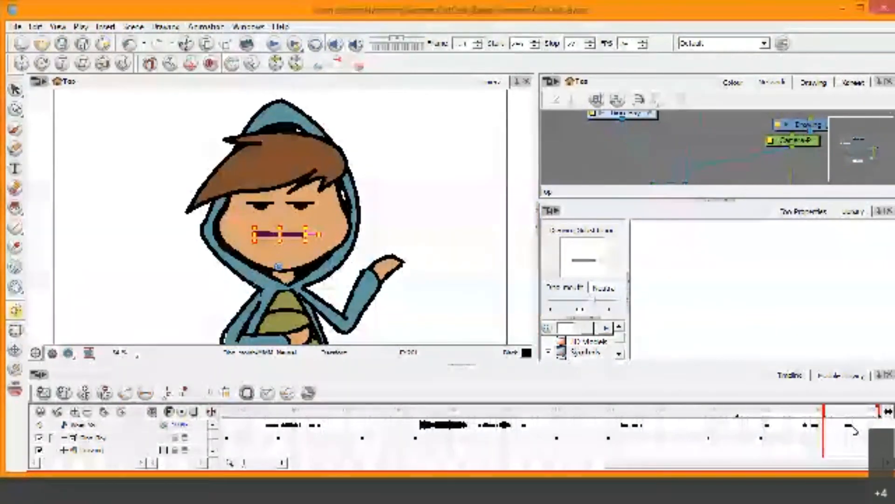
Swap the mouth drawing to SSS at frame 264 and back to MMM_Neutral at frame 268
mouse_move(835, 419)
mouse_down()
mouse_move(748, 425)
mouse_move(854, 433)
mouse_move(838, 433)
mouse_move(846, 433)
mouse_move(822, 411)
mouse_move(840, 413)
mouse_up()
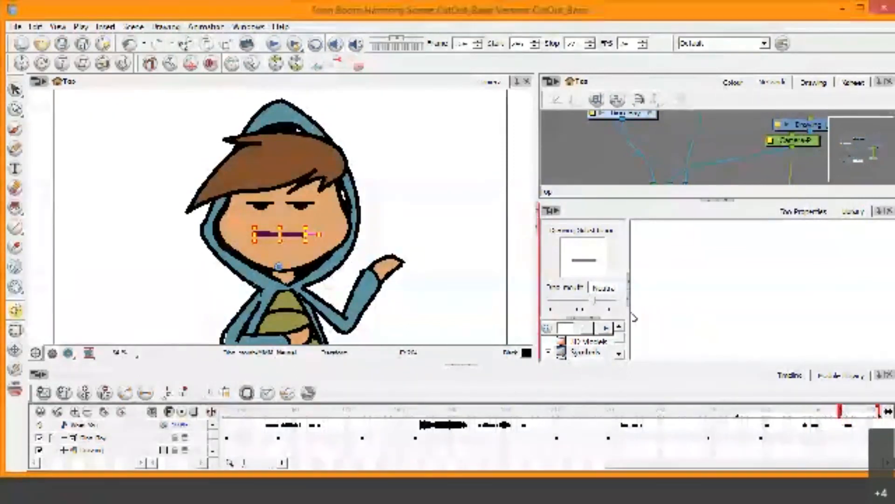
drag(598, 301, 620, 304)
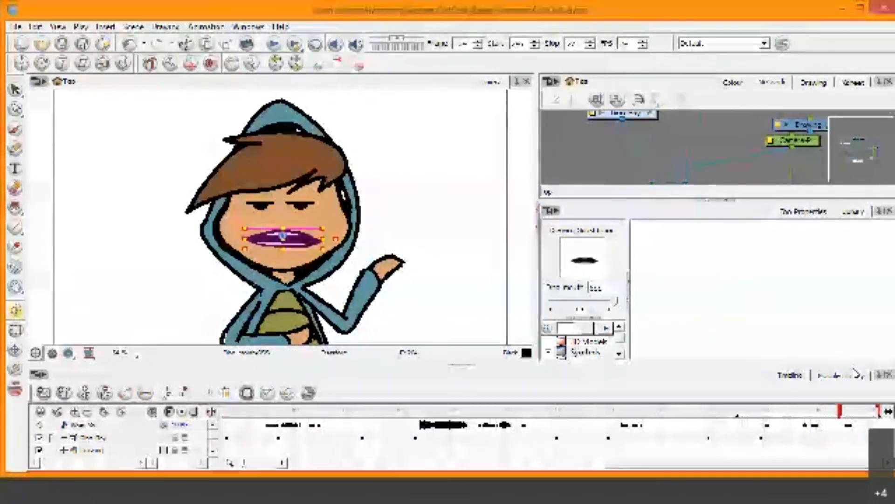
drag(840, 412, 861, 416)
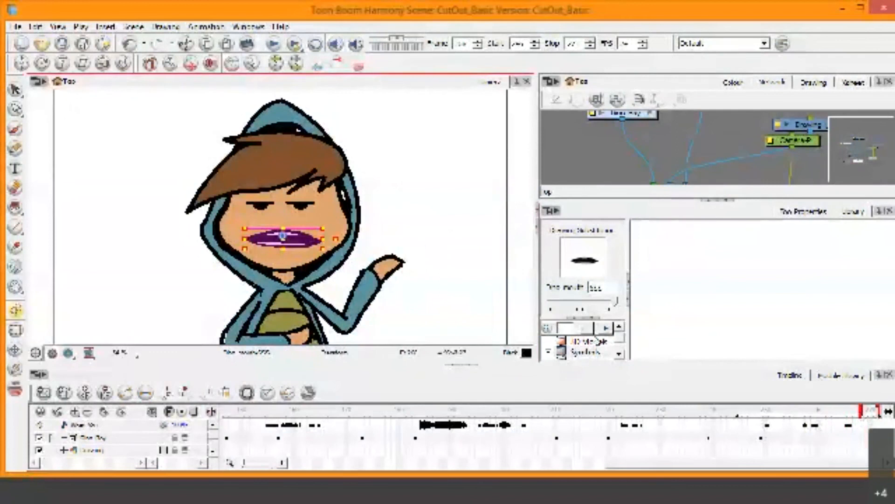
mouse_move(613, 300)
mouse_down()
mouse_move(561, 302)
mouse_move(593, 303)
mouse_up()
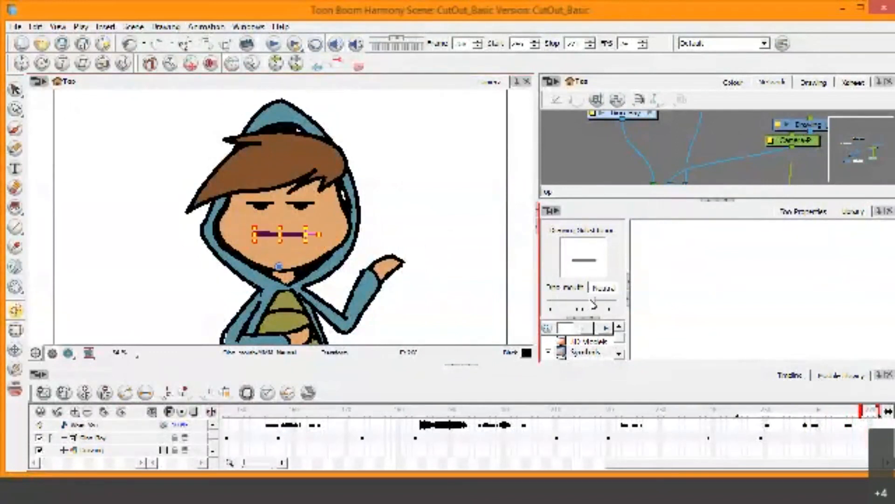
Scrub back to the start of the 245–271 section and play it to check the lip-sync timing
click(877, 411)
drag(879, 411, 750, 411)
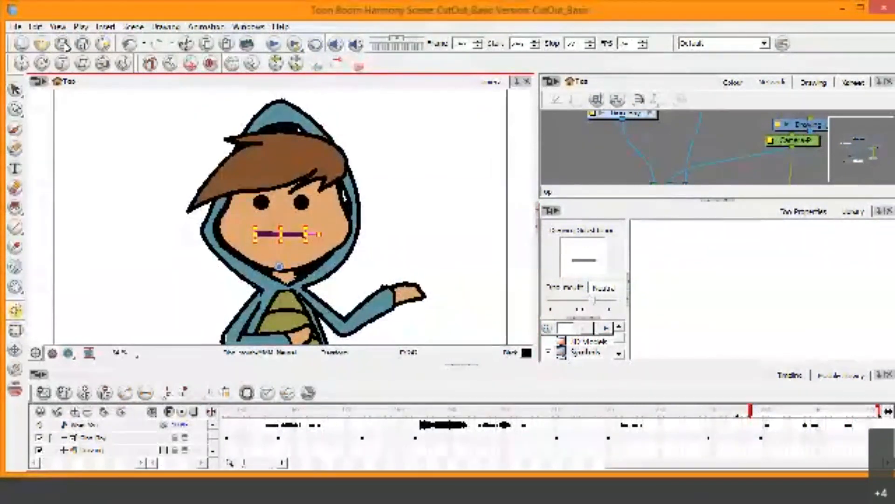
click(275, 45)
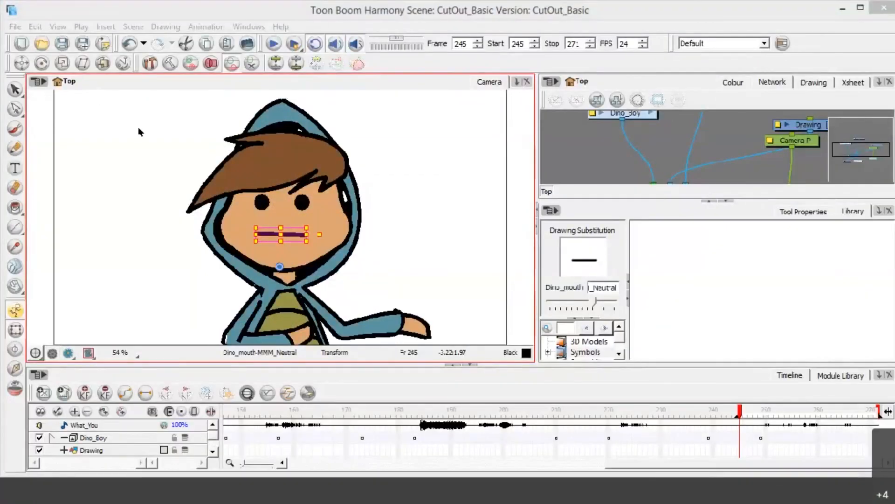
Replay frames 245–271 with sound to review the mouth swaps, and stop playback
click(274, 45)
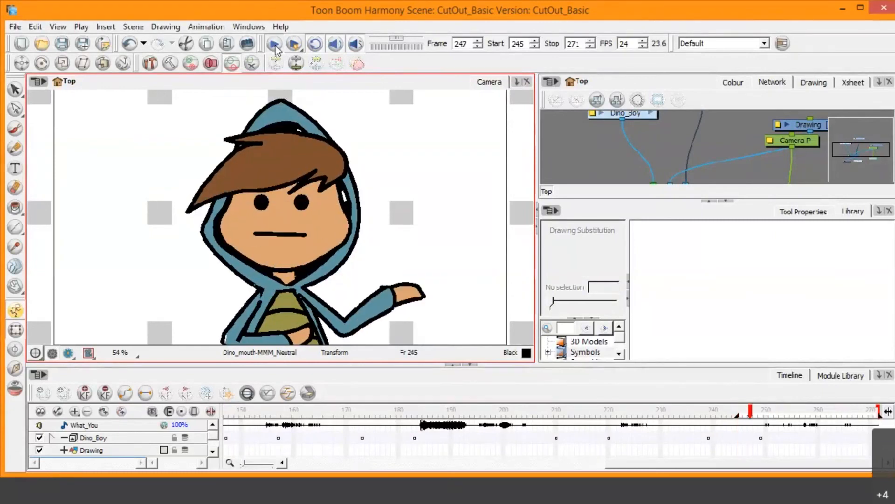
click(276, 47)
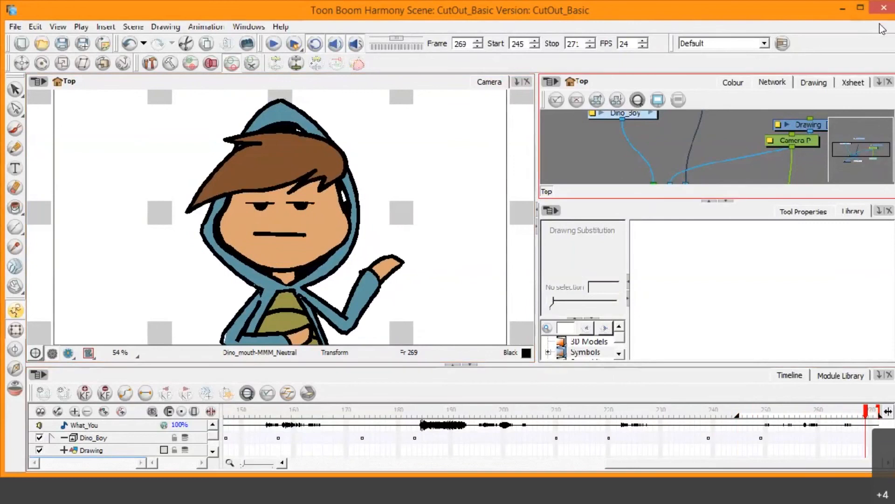
Return the playhead to frame 1 and set the playback start to frame 1
drag(676, 466, 198, 462)
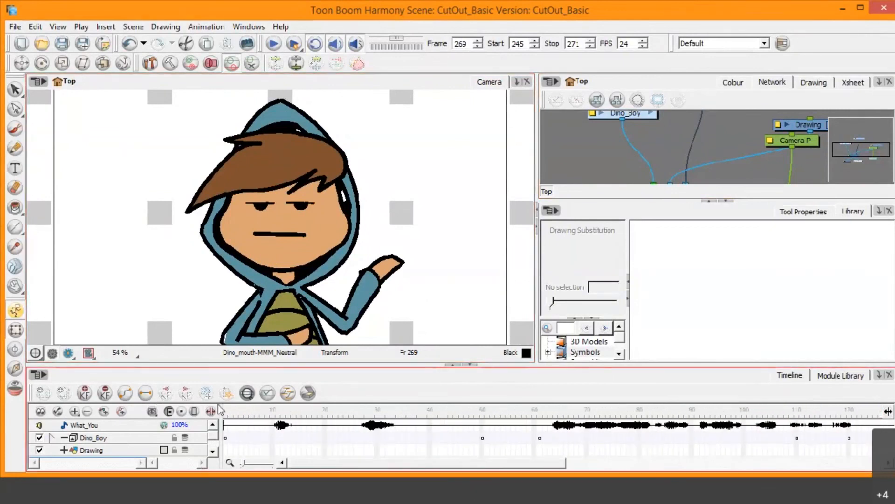
click(225, 409)
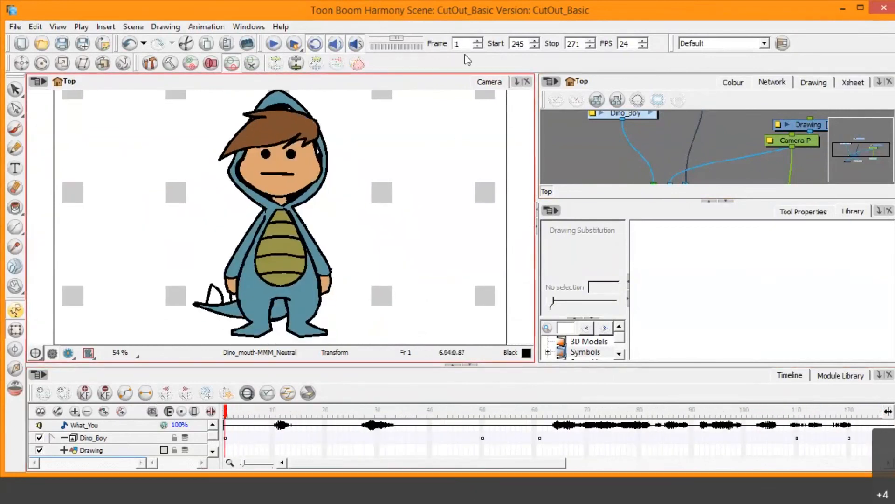
click(494, 43)
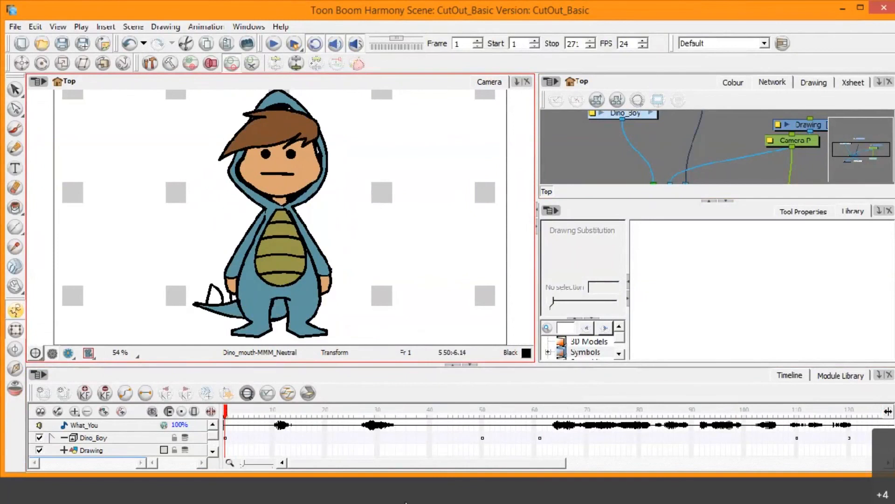
drag(419, 469, 833, 472)
drag(606, 502, 242, 455)
Turn on the Camera Mask in the camera view and play the scene from frame 1 to review the full lip-sync
click(89, 353)
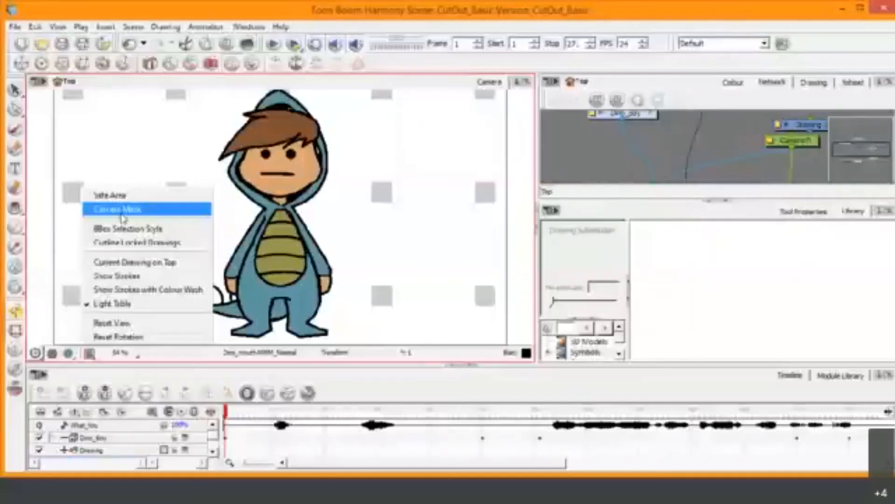
click(122, 215)
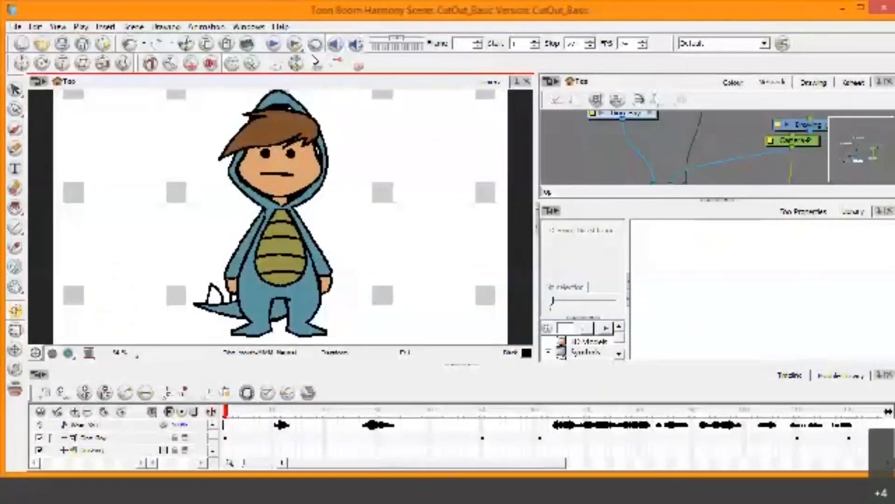
click(274, 45)
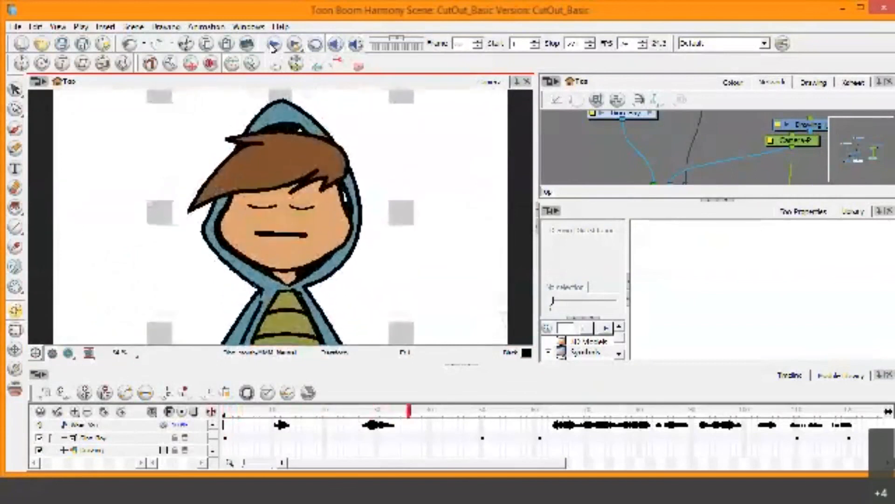